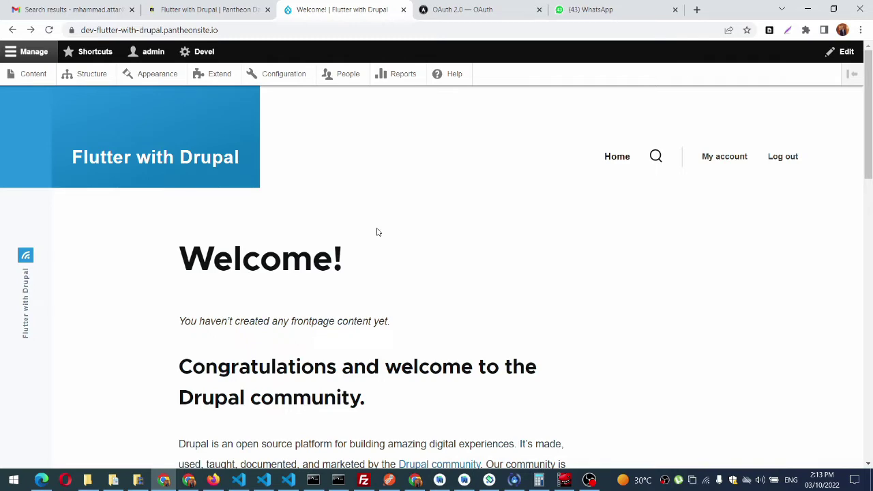
Step: Filter Extend by 'simple' and install Simple OAuth & OpenID Connect and Simple OAuth static scope
{"action": "left_click", "coordinate": [220, 74]}
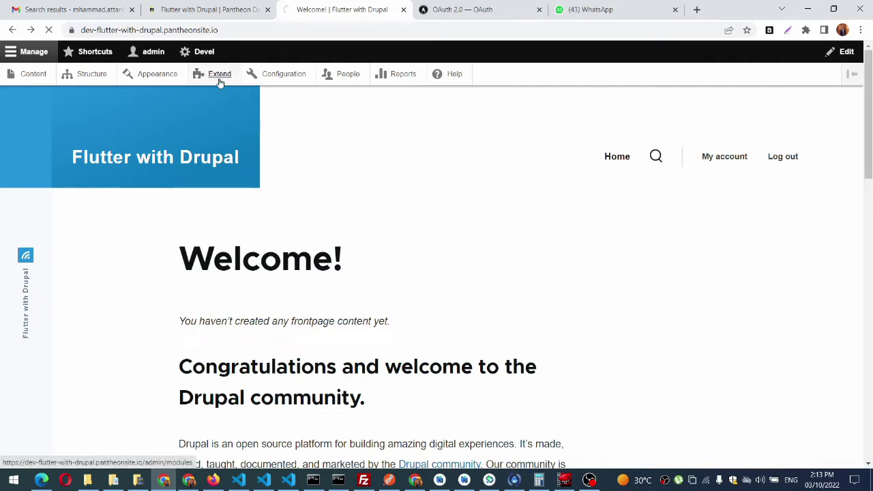
{"action": "scroll", "coordinate": [278, 247], "scroll_direction": "down", "scroll_amount": 2}
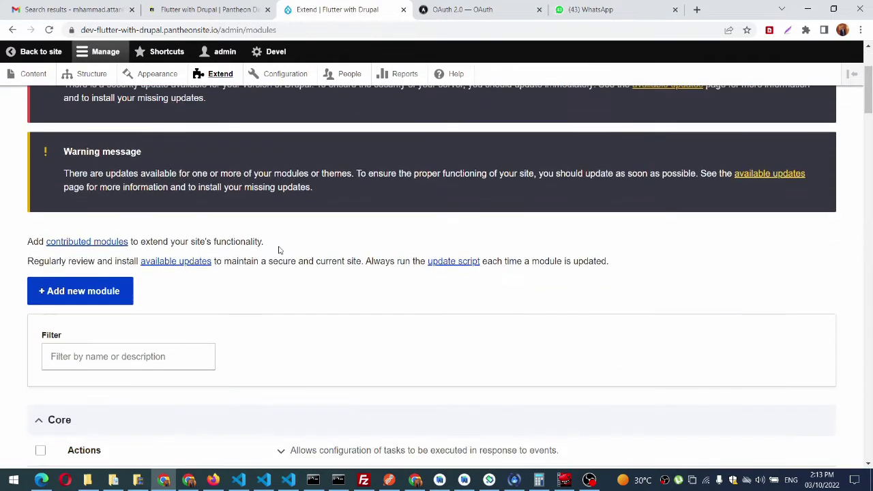
{"action": "scroll", "coordinate": [279, 250], "scroll_direction": "down", "scroll_amount": 1}
{"action": "left_click", "coordinate": [180, 268]}
{"action": "type", "text": "simp"}
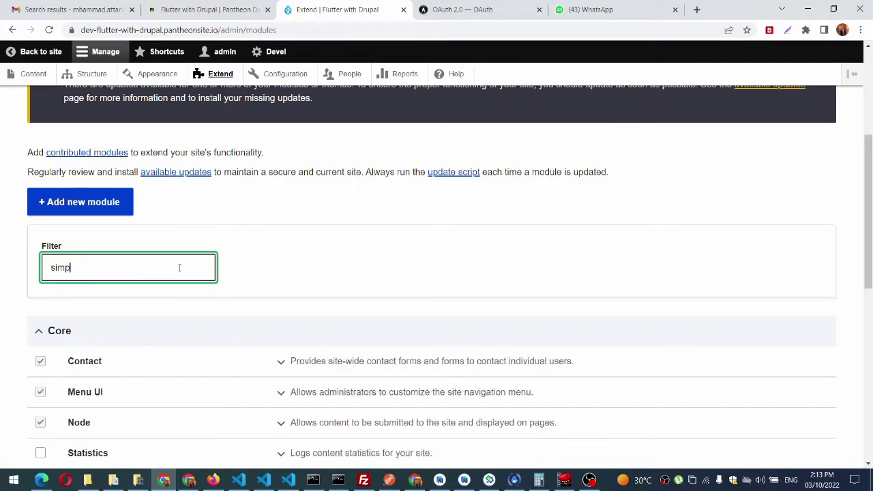
{"action": "type", "text": "le"}
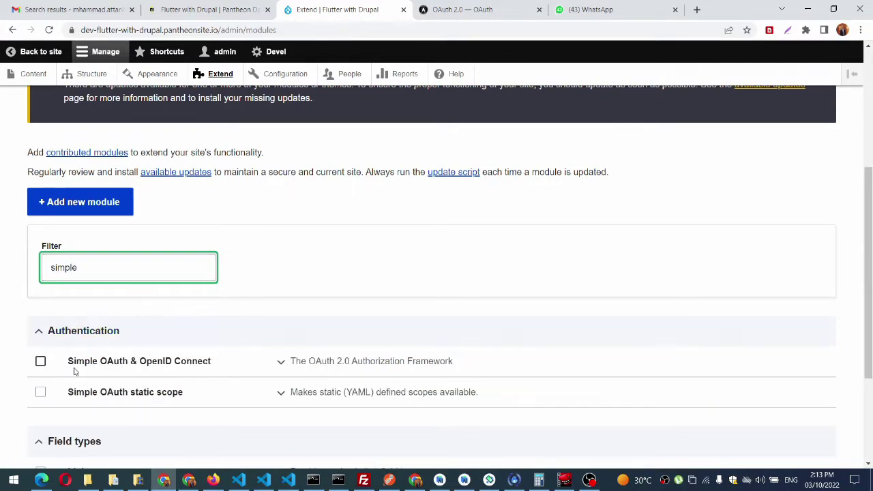
{"action": "left_click", "coordinate": [40, 391]}
{"action": "left_click", "coordinate": [40, 361]}
{"action": "scroll", "coordinate": [421, 282], "scroll_direction": "down", "scroll_amount": 3}
{"action": "left_click", "coordinate": [65, 391]}
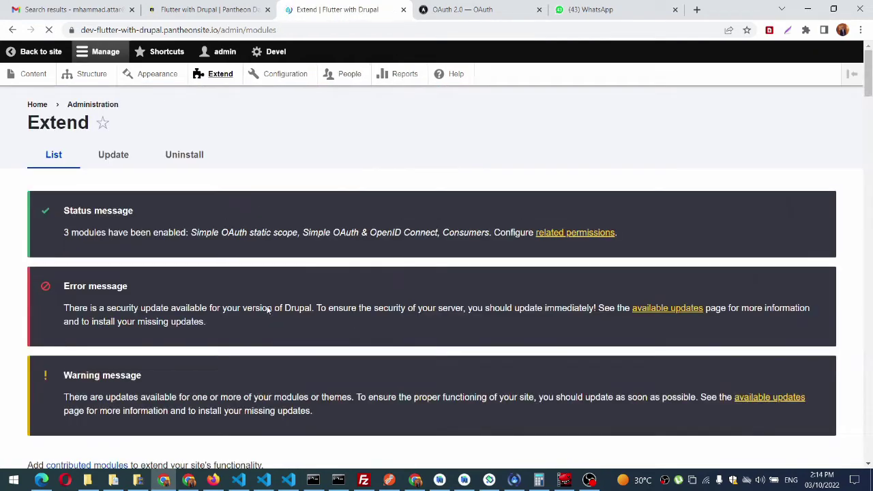
Step: Re-filter modules by 'simple' and expand the OAuth 2.0 Authorization Framework details to confirm installation
{"action": "scroll", "coordinate": [164, 279], "scroll_direction": "down", "scroll_amount": 4}
{"action": "left_click", "coordinate": [164, 279]}
{"action": "type", "text": "simple"}
{"action": "left_click", "coordinate": [366, 382]}
{"action": "scroll", "coordinate": [385, 321], "scroll_direction": "down", "scroll_amount": 2}
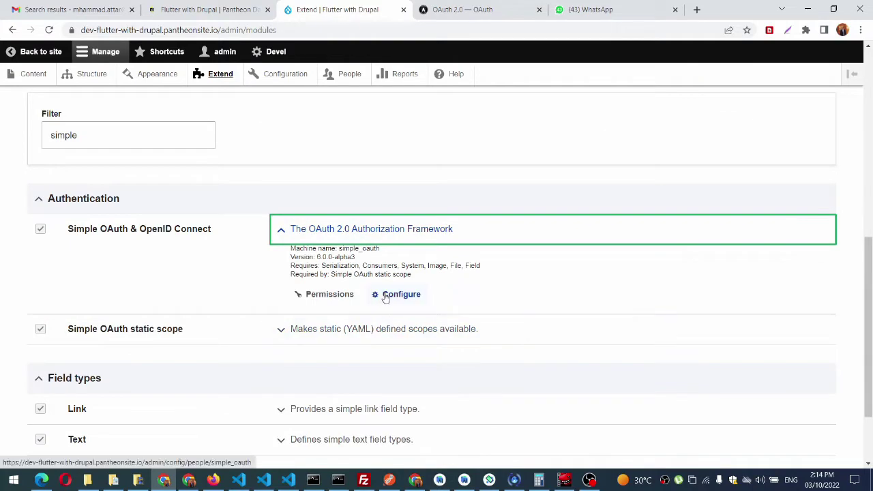
Step: Open the Simple OAuth settings and launch Generate keys for a public/private key pair
{"action": "left_click", "coordinate": [387, 295]}
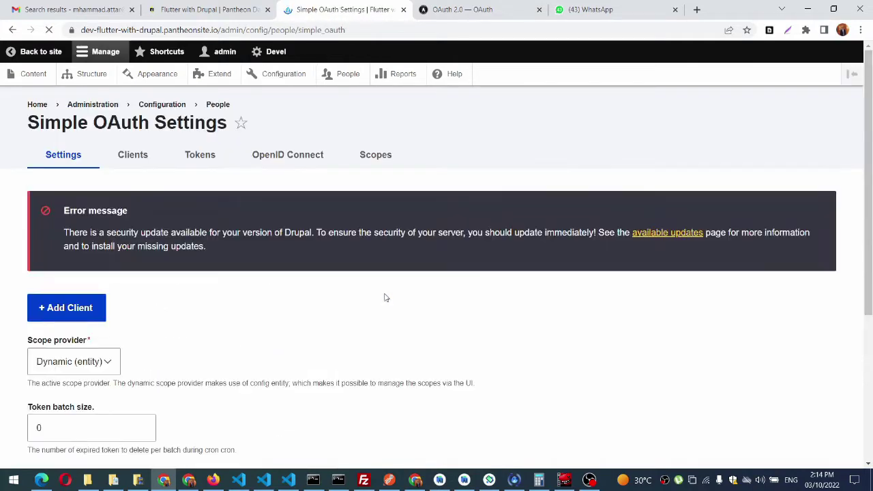
{"action": "scroll", "coordinate": [384, 296], "scroll_direction": "down", "scroll_amount": 4}
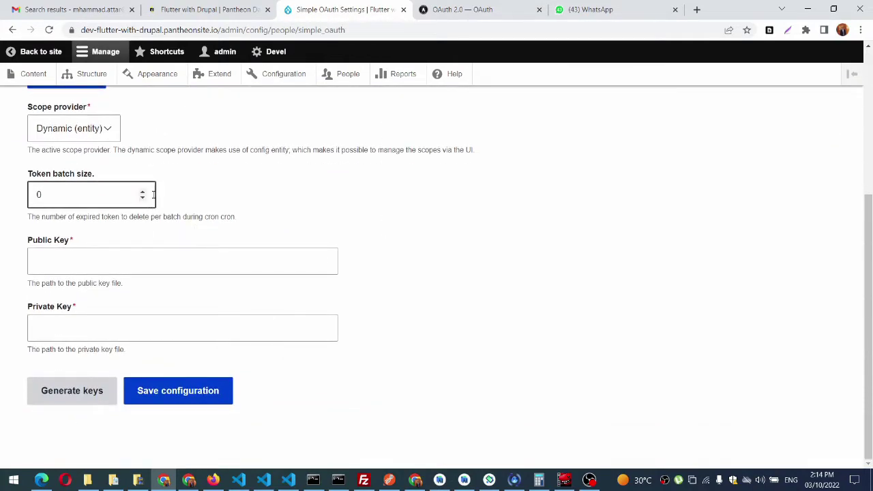
{"action": "scroll", "coordinate": [271, 189], "scroll_direction": "up", "scroll_amount": 3}
{"action": "scroll", "coordinate": [270, 189], "scroll_direction": "down", "scroll_amount": 2}
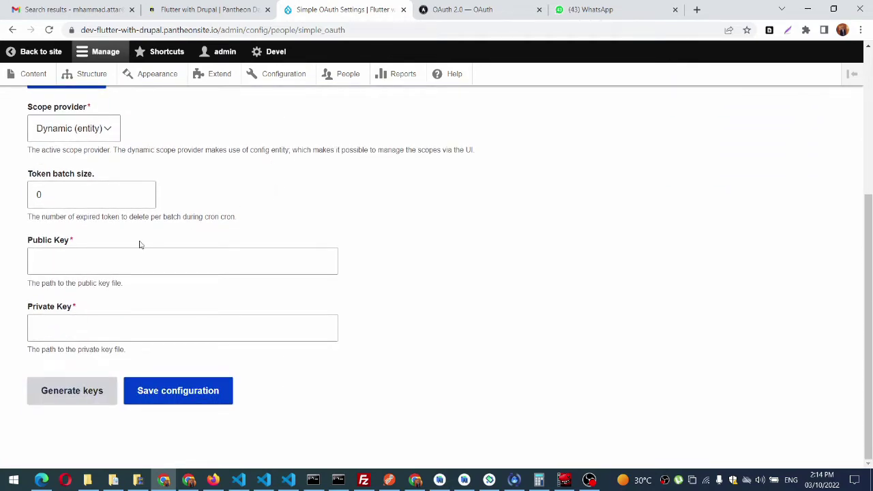
{"action": "left_click", "coordinate": [115, 255]}
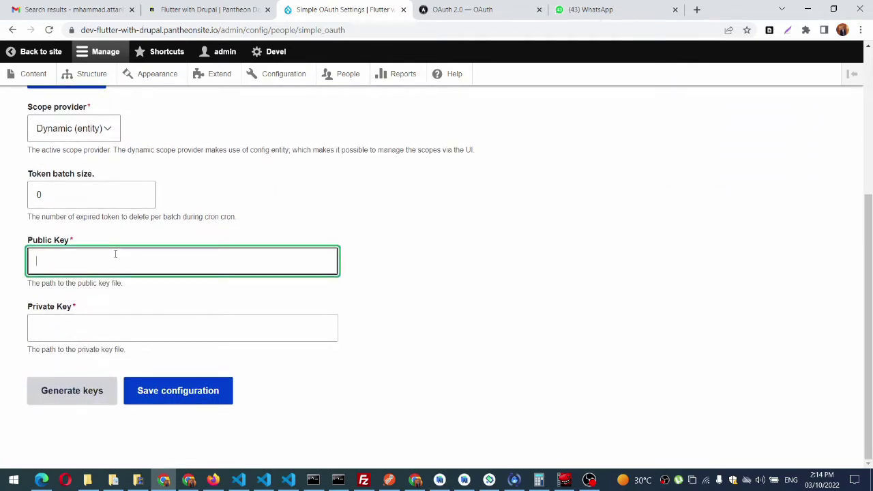
{"action": "left_click", "coordinate": [79, 391]}
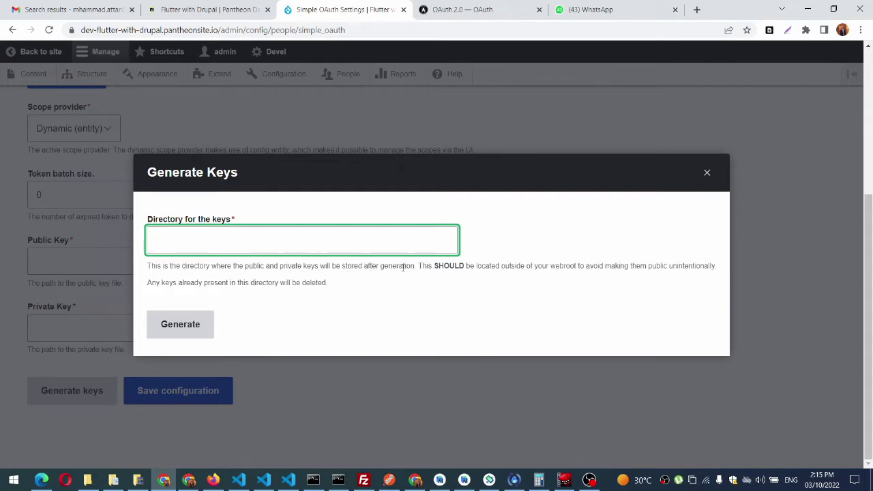
Step: In FileZilla, open the remote web folder and copy the /code/web path
{"action": "left_click", "coordinate": [364, 480]}
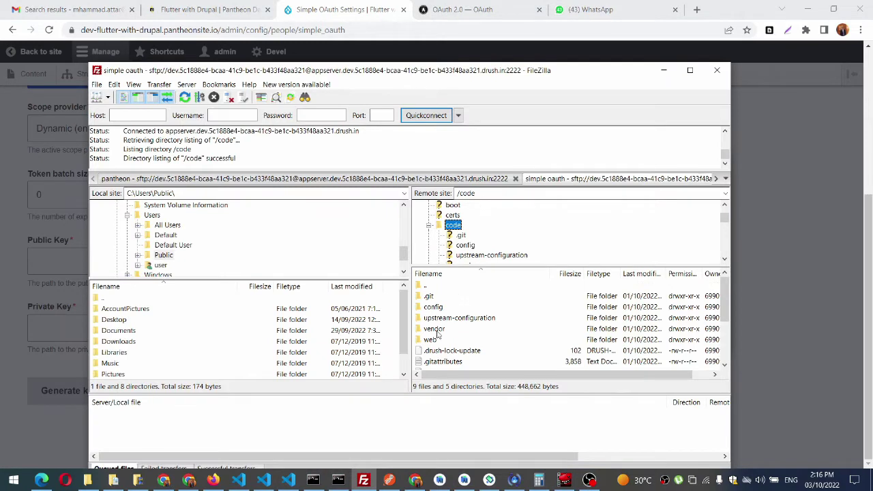
{"action": "double_click", "coordinate": [429, 340]}
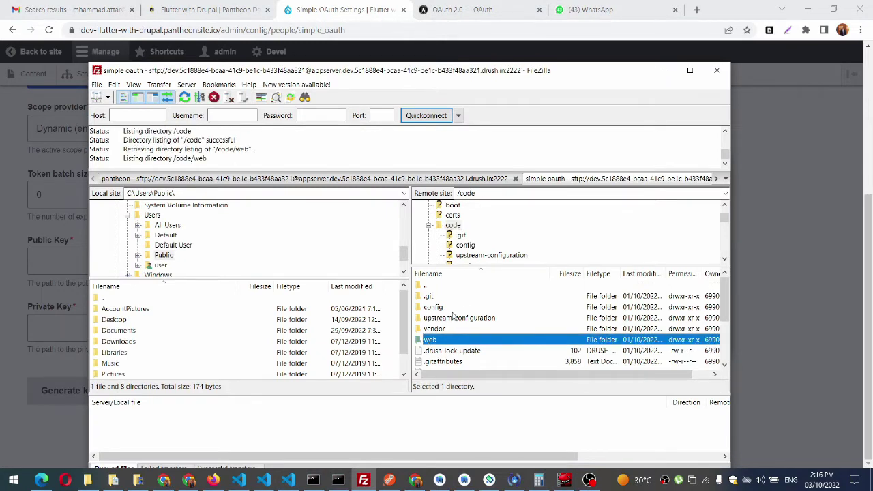
{"action": "left_click", "coordinate": [477, 193]}
{"action": "key", "text": "ctrl+c"}
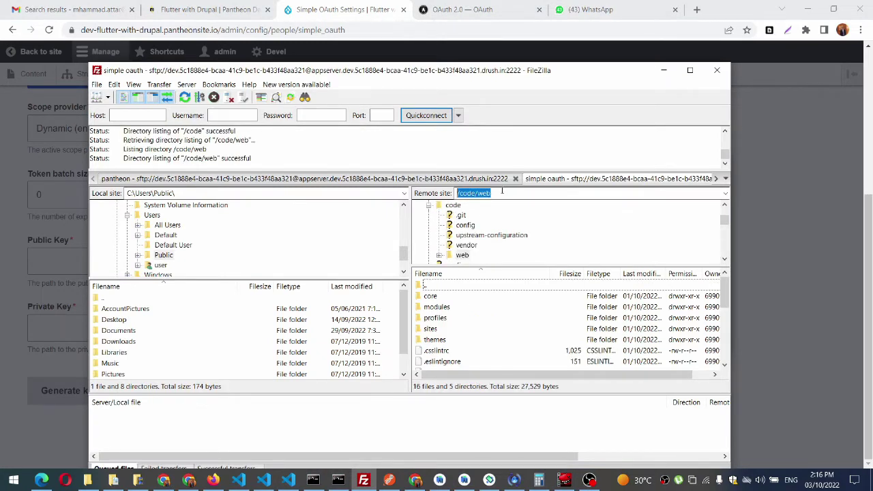
{"action": "left_click", "coordinate": [265, 7]}
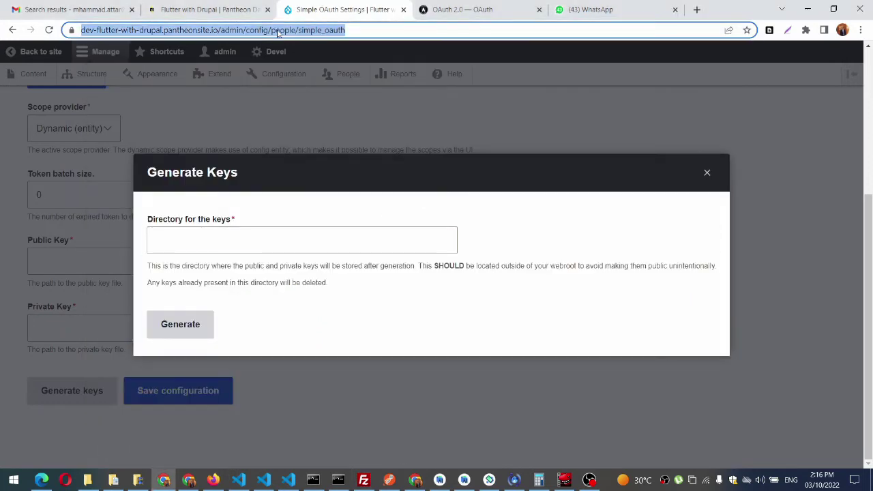
Step: Generate the OAuth keys in the pasted /code/web directory
{"action": "left_click", "coordinate": [227, 250]}
{"action": "key", "text": "ctrl+v"}
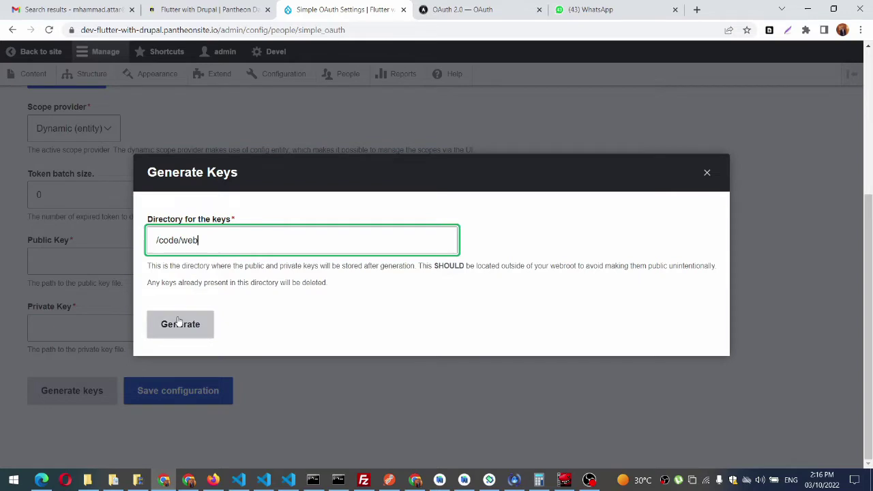
{"action": "left_click", "coordinate": [178, 321]}
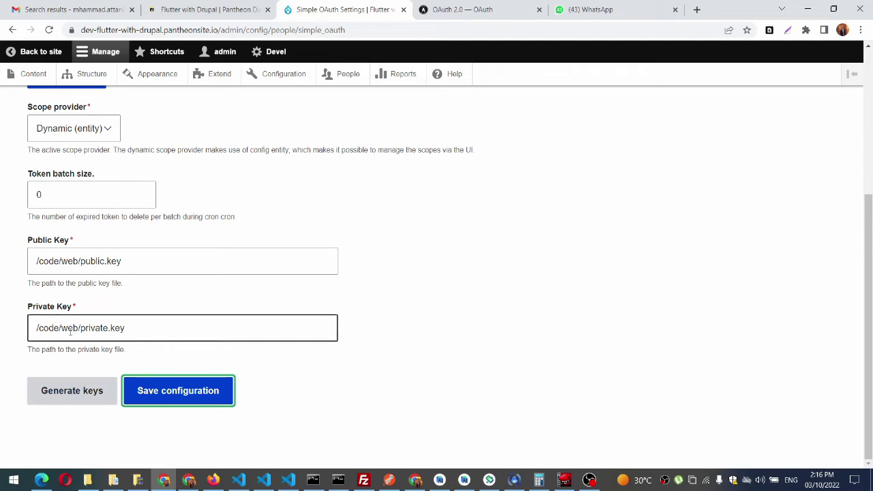
Step: Save the settings with /code/web/public.key and /code/web/private.key, then start adding a client
{"action": "left_click", "coordinate": [163, 393]}
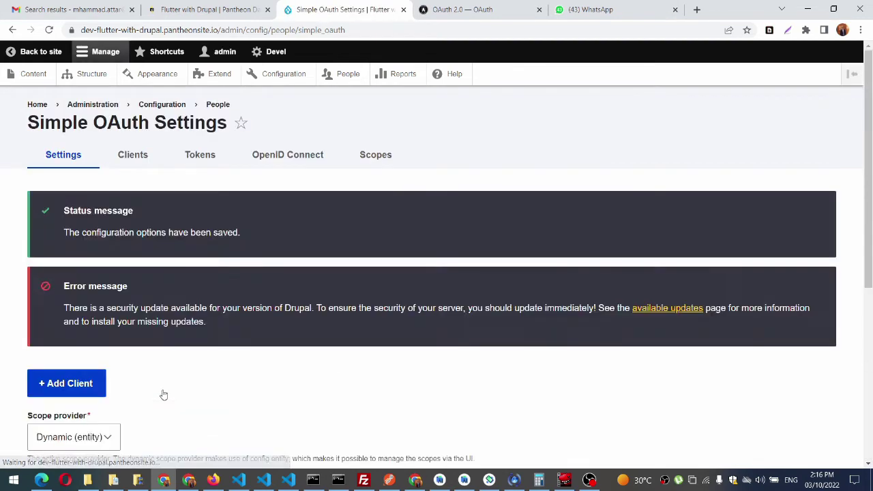
{"action": "scroll", "coordinate": [164, 394], "scroll_direction": "down", "scroll_amount": 5}
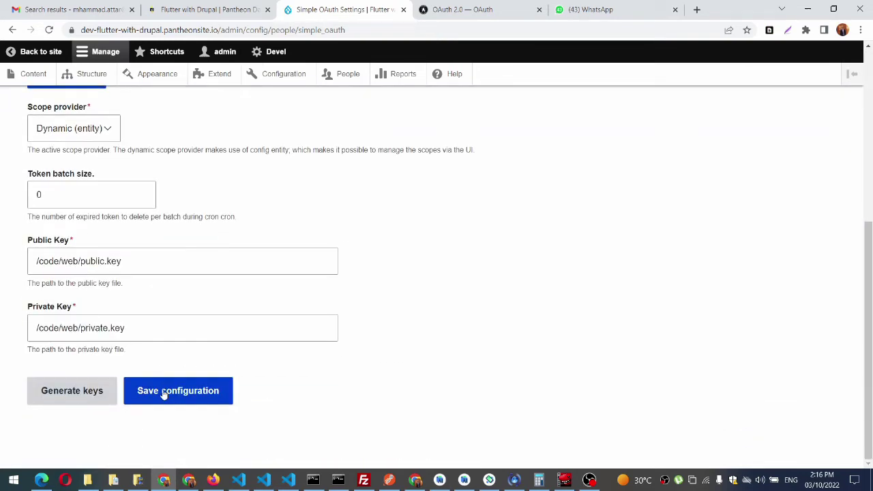
{"action": "scroll", "coordinate": [205, 291], "scroll_direction": "up", "scroll_amount": 5}
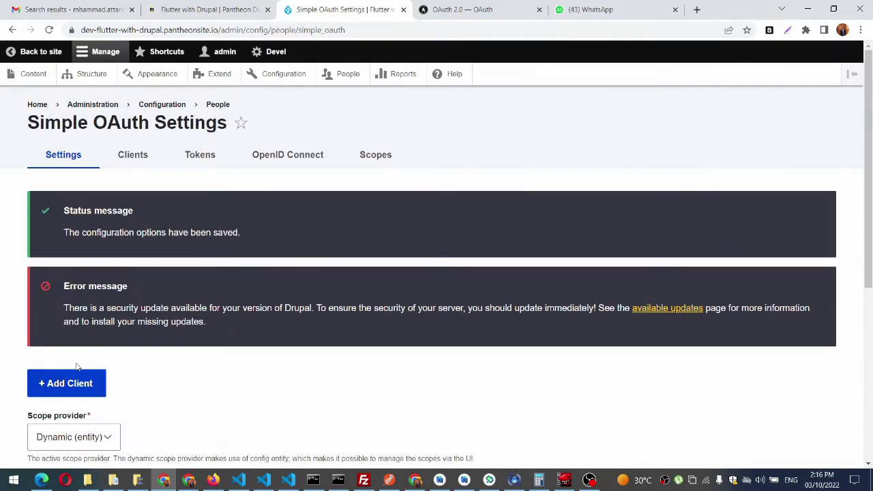
{"action": "scroll", "coordinate": [76, 362], "scroll_direction": "down", "scroll_amount": 1}
{"action": "left_click", "coordinate": [77, 349]}
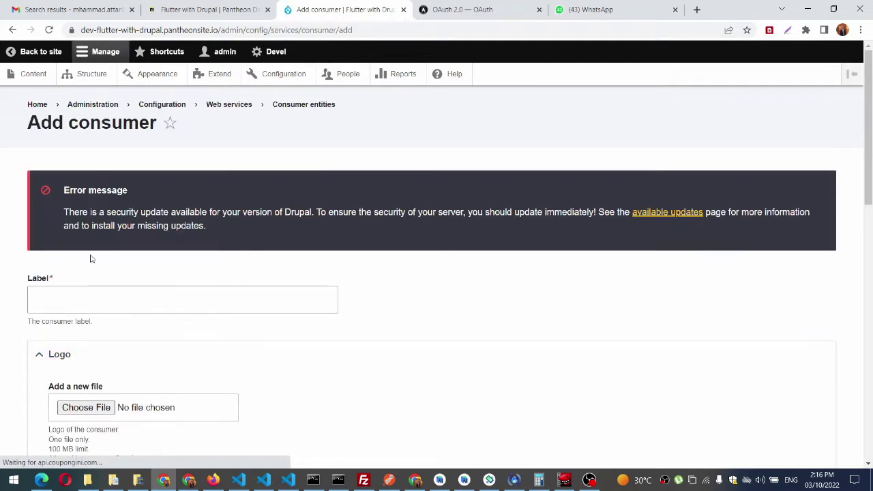
Step: Label the new consumer 'simple oauth consumer'
{"action": "left_click", "coordinate": [61, 298]}
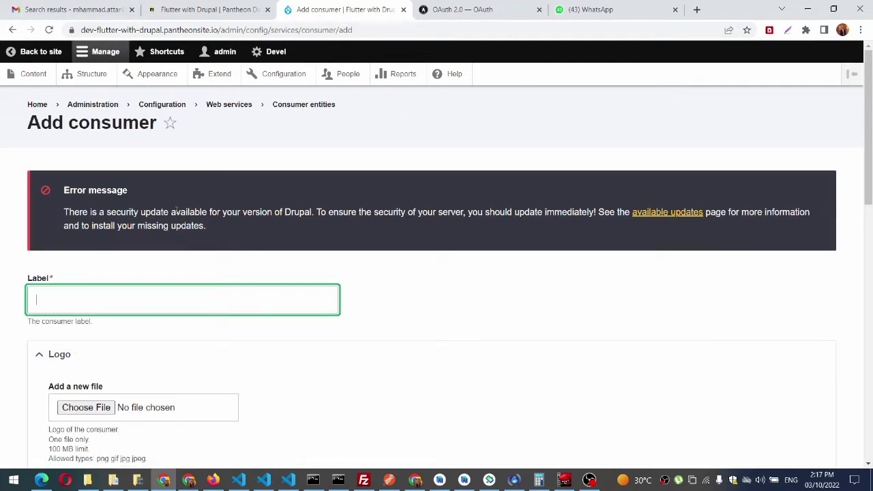
{"action": "type", "text": "simple oauth"}
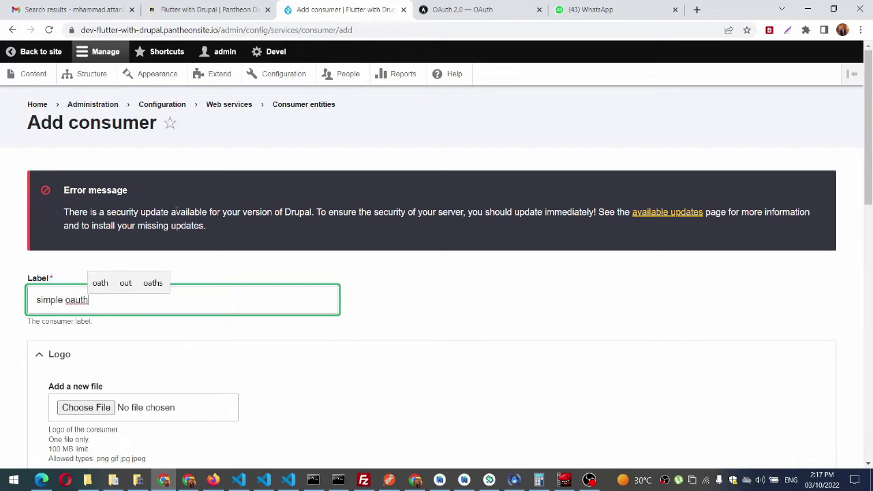
{"action": "type", "text": " co"}
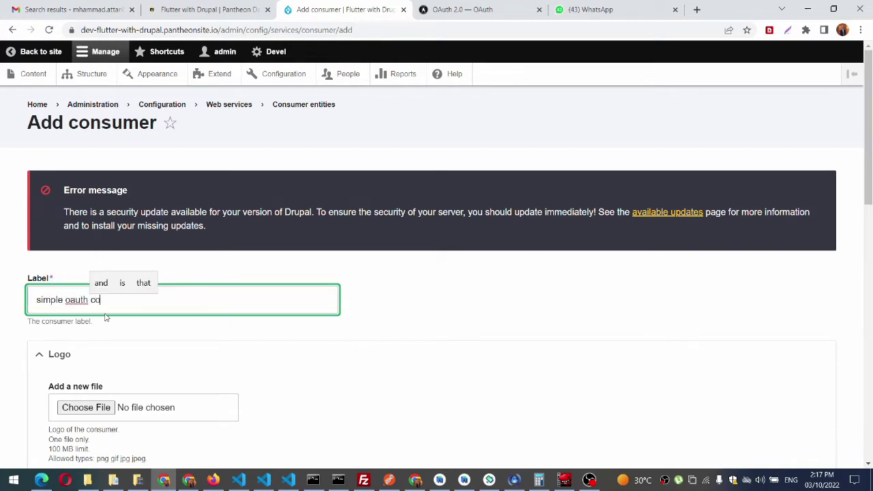
{"action": "type", "text": "nsumer"}
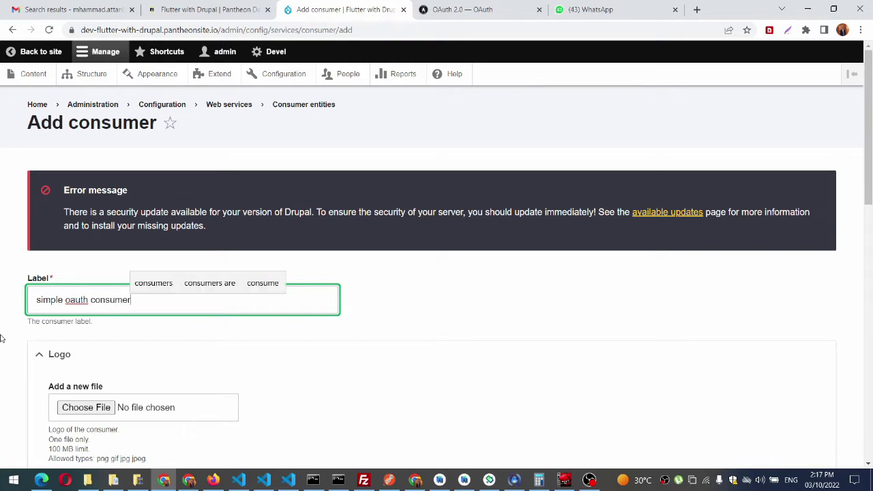
{"action": "scroll", "coordinate": [1, 338], "scroll_direction": "down", "scroll_amount": 4}
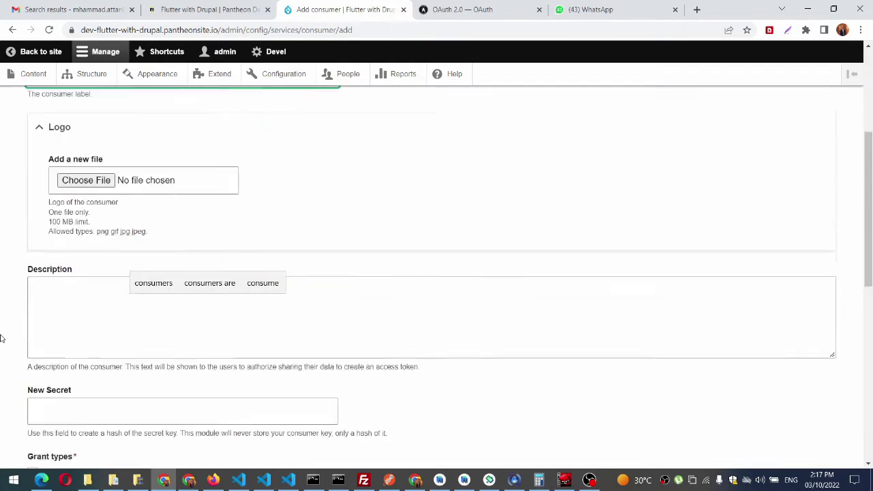
{"action": "scroll", "coordinate": [82, 235], "scroll_direction": "down", "scroll_amount": 1}
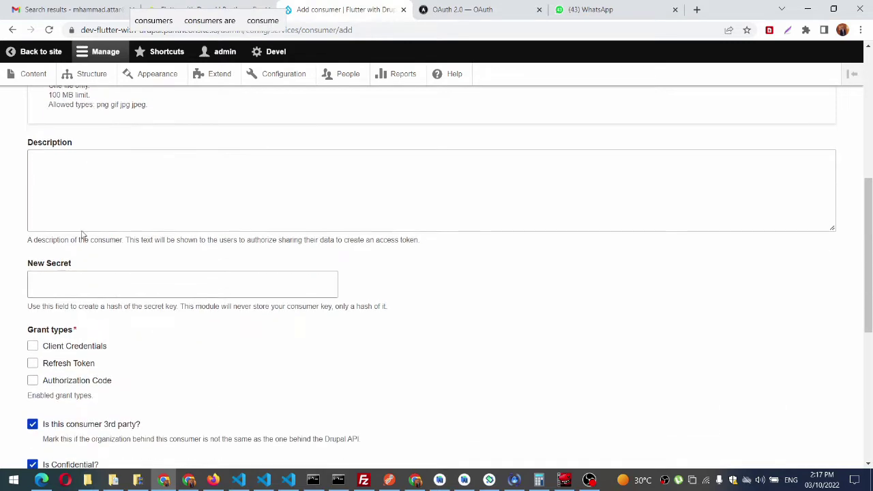
Step: Clear the mistyped description and paste the consumer's secret into New Secret
{"action": "left_click", "coordinate": [89, 210]}
{"action": "type", "text": "simp"}
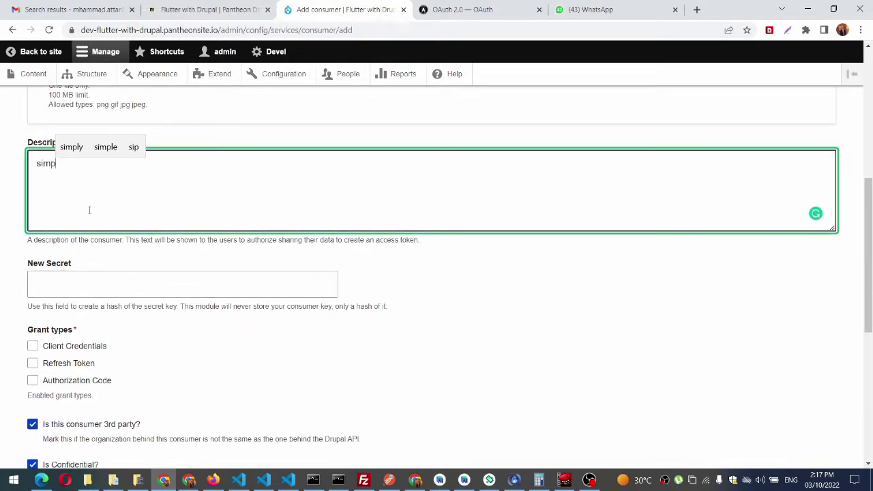
{"action": "type", "text": "le_se"}
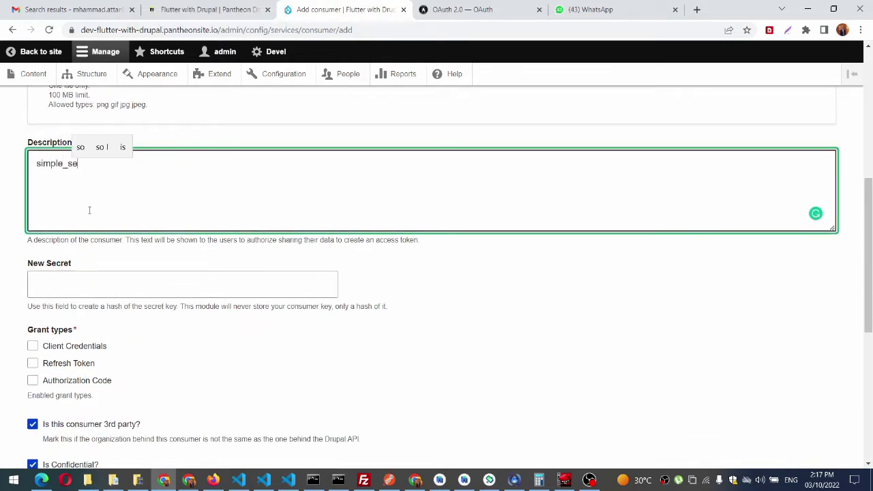
{"action": "type", "text": "cret"}
{"action": "key", "text": "ctrl+a"}
{"action": "key", "text": "BackSpace"}
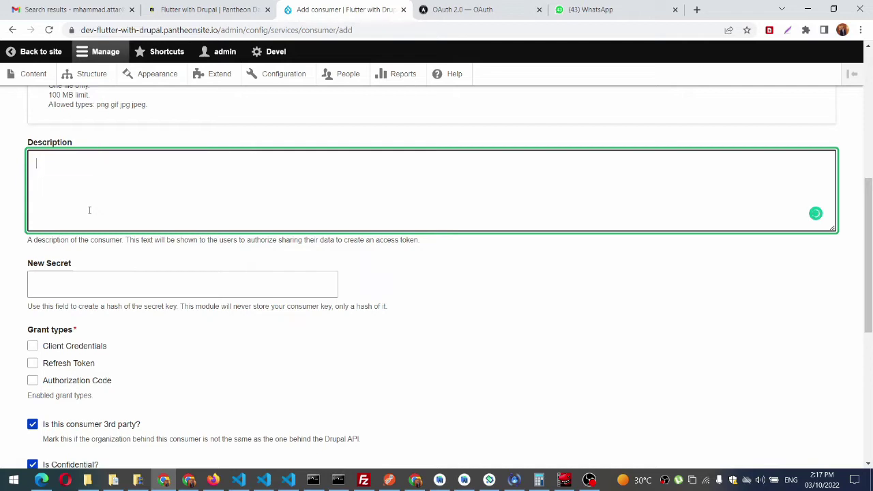
{"action": "left_click", "coordinate": [57, 285]}
{"action": "key", "text": "ctrl+v"}
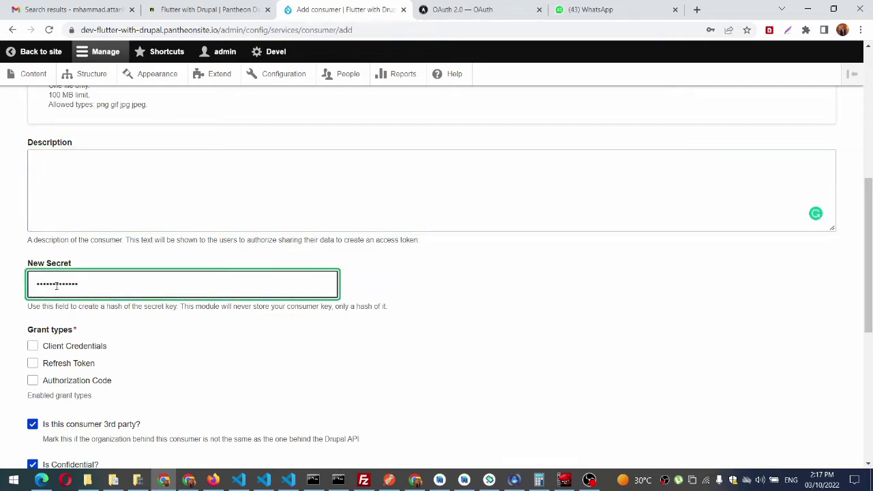
Step: Enable Refresh Token and Authorization Code grant types and turn on Use PKCE
{"action": "left_click", "coordinate": [52, 364]}
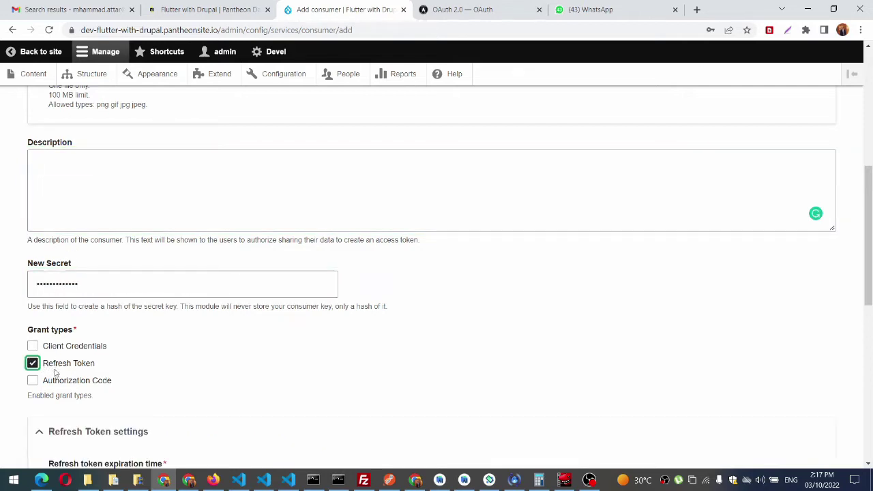
{"action": "left_click", "coordinate": [53, 382]}
{"action": "scroll", "coordinate": [2, 412], "scroll_direction": "down", "scroll_amount": 1}
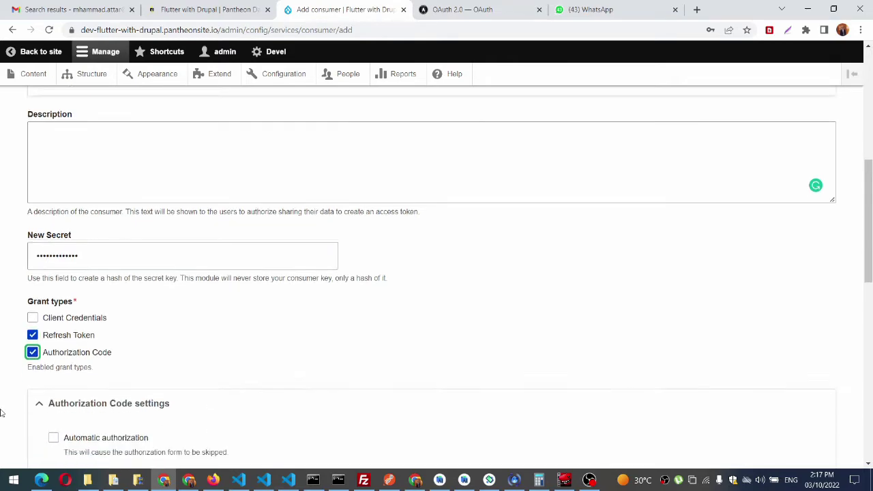
{"action": "scroll", "coordinate": [2, 412], "scroll_direction": "down", "scroll_amount": 3}
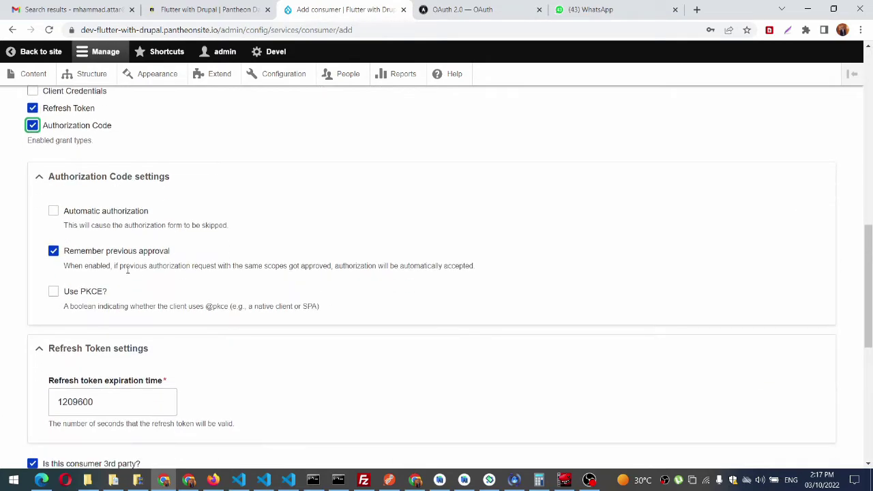
{"action": "scroll", "coordinate": [116, 276], "scroll_direction": "down", "scroll_amount": 1}
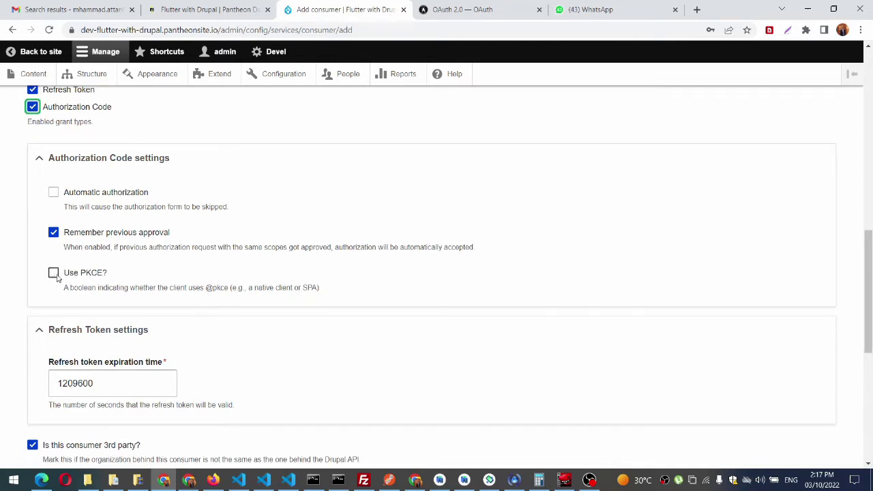
{"action": "left_click", "coordinate": [68, 276]}
{"action": "scroll", "coordinate": [115, 286], "scroll_direction": "down", "scroll_amount": 2}
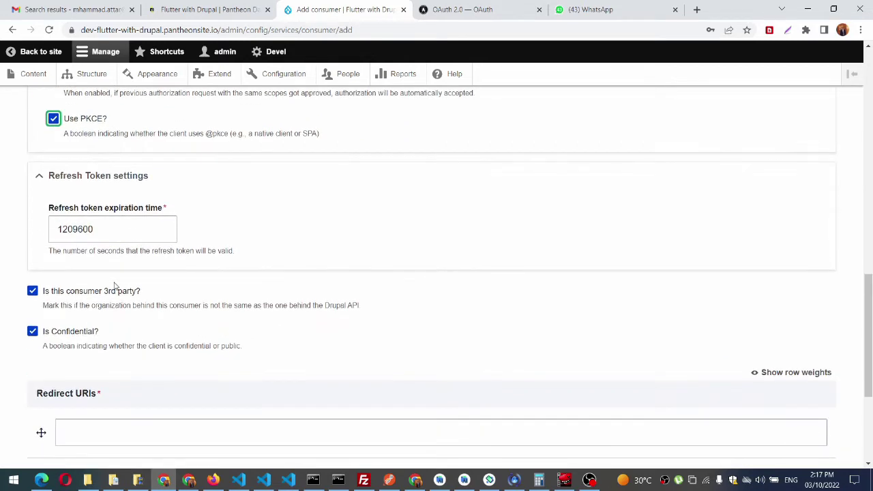
{"action": "scroll", "coordinate": [115, 286], "scroll_direction": "down", "scroll_amount": 2}
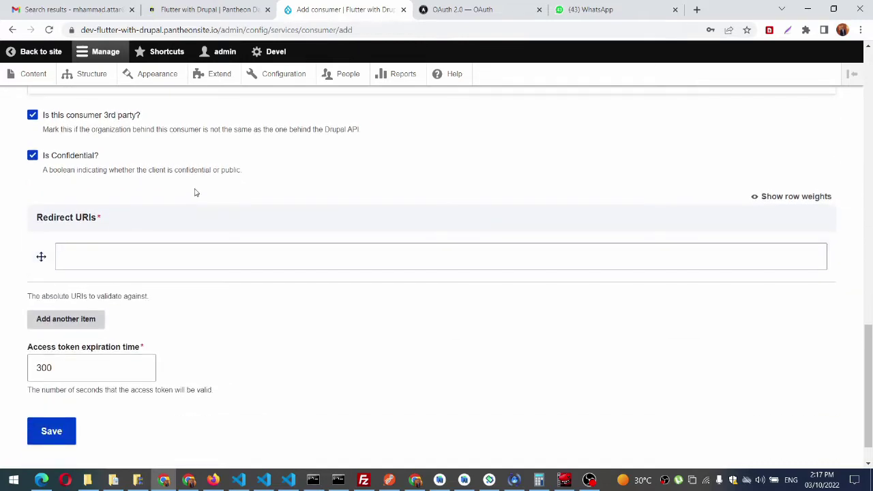
{"action": "scroll", "coordinate": [193, 190], "scroll_direction": "up", "scroll_amount": 1}
{"action": "scroll", "coordinate": [195, 193], "scroll_direction": "up", "scroll_amount": 1}
{"action": "scroll", "coordinate": [195, 193], "scroll_direction": "down", "scroll_amount": 2}
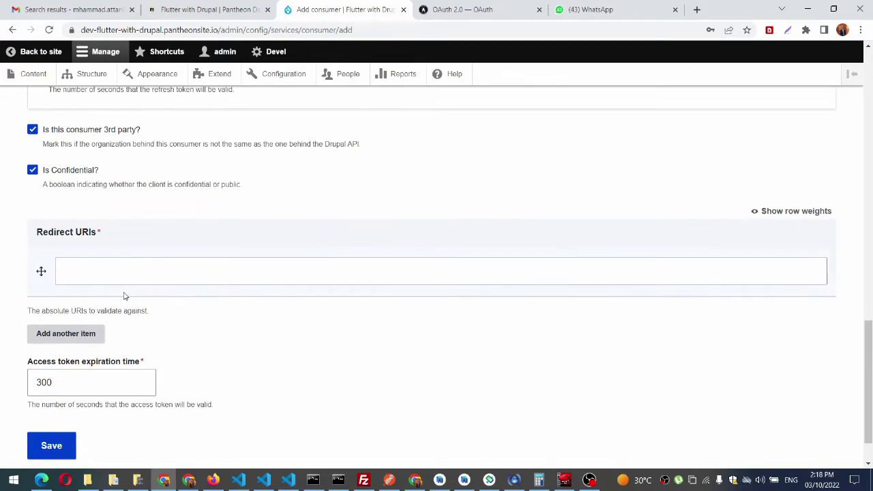
Step: Set the site's base URL as the Redirect URI and save the consumer
{"action": "left_click", "coordinate": [136, 274]}
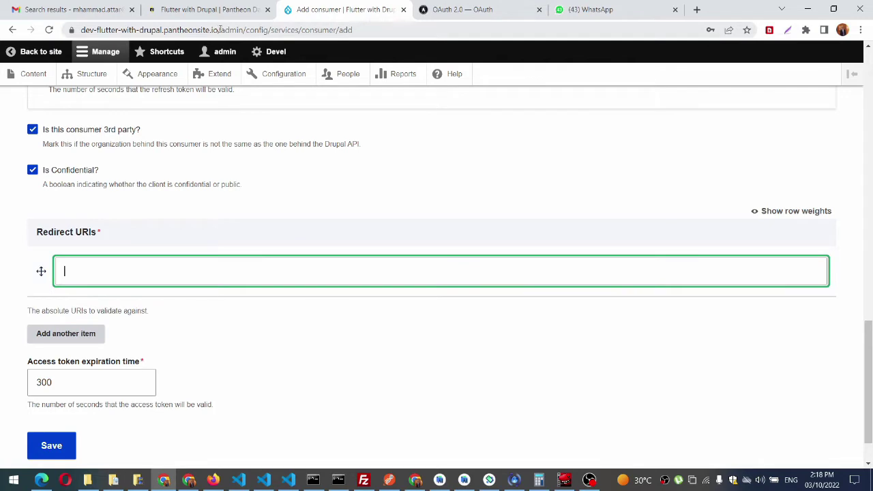
{"action": "left_click_drag", "start_coordinate": [222, 30], "coordinate": [34, 33]}
{"action": "key", "text": "ctrl+c"}
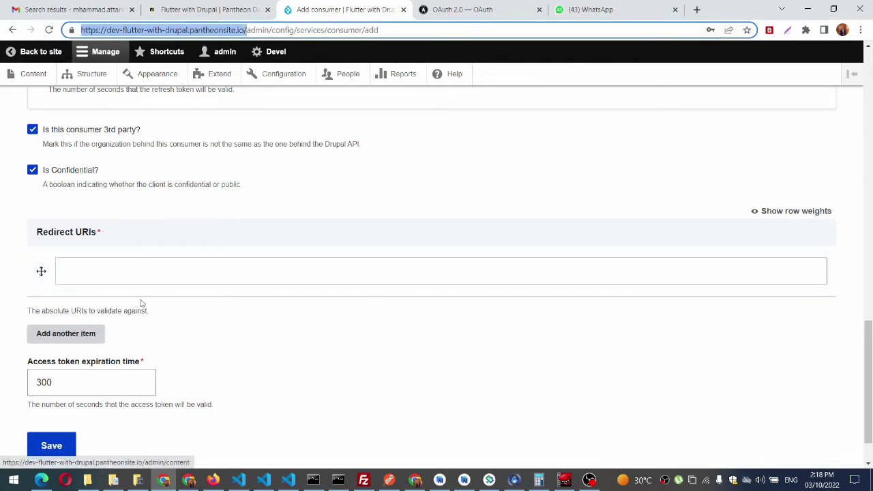
{"action": "left_click", "coordinate": [103, 270]}
{"action": "key", "text": "ctrl+v"}
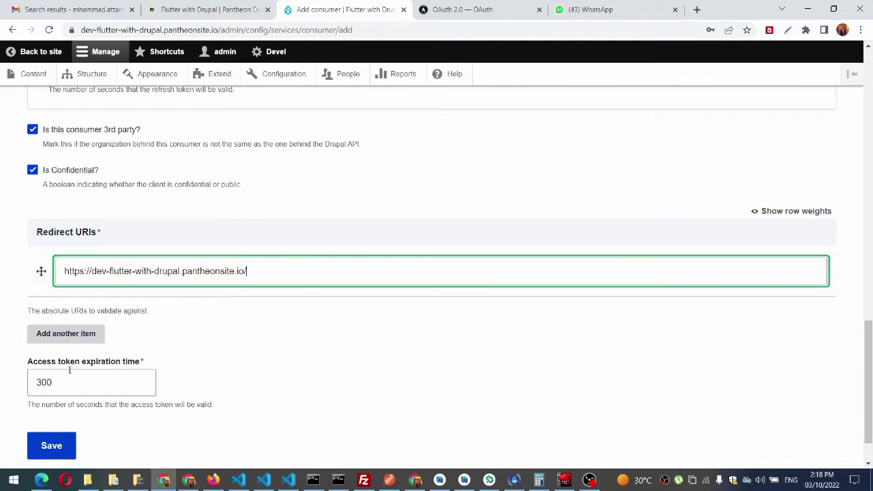
{"action": "scroll", "coordinate": [69, 382], "scroll_direction": "down", "scroll_amount": 1}
{"action": "left_click", "coordinate": [48, 387]}
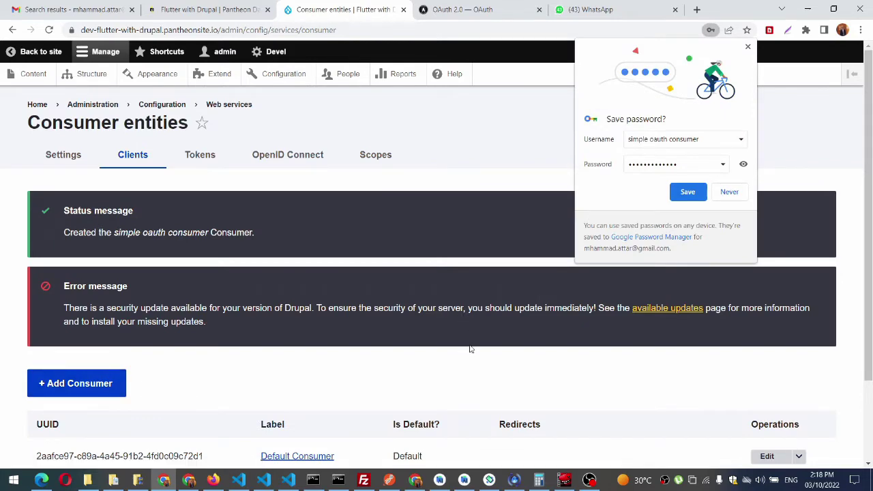
Step: Dismiss the save-password prompt and start a new scope from Scopes > Dynamic scopes
{"action": "left_click", "coordinate": [747, 46]}
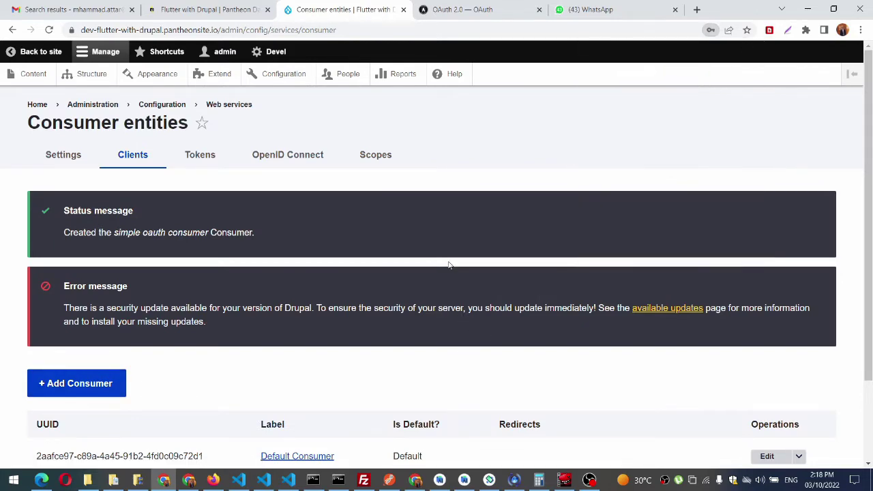
{"action": "scroll", "coordinate": [434, 276], "scroll_direction": "down", "scroll_amount": 1}
{"action": "scroll", "coordinate": [435, 274], "scroll_direction": "up", "scroll_amount": 1}
{"action": "left_click", "coordinate": [374, 156]}
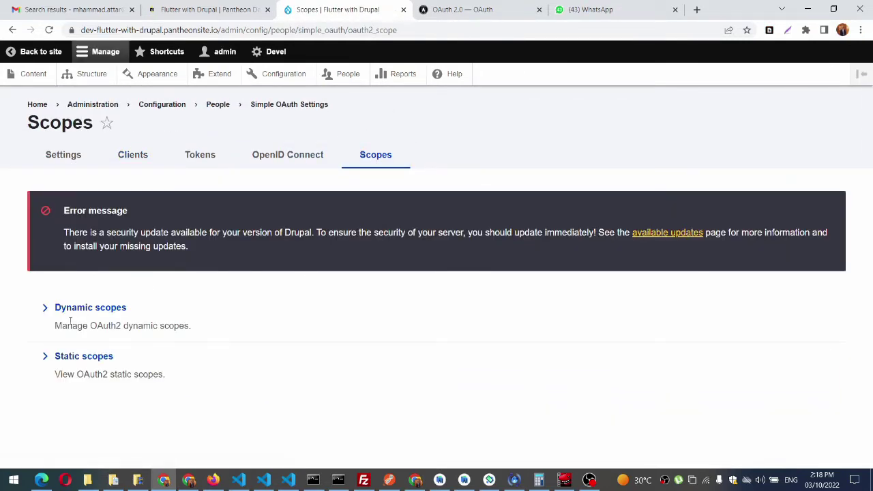
{"action": "left_click", "coordinate": [67, 311]}
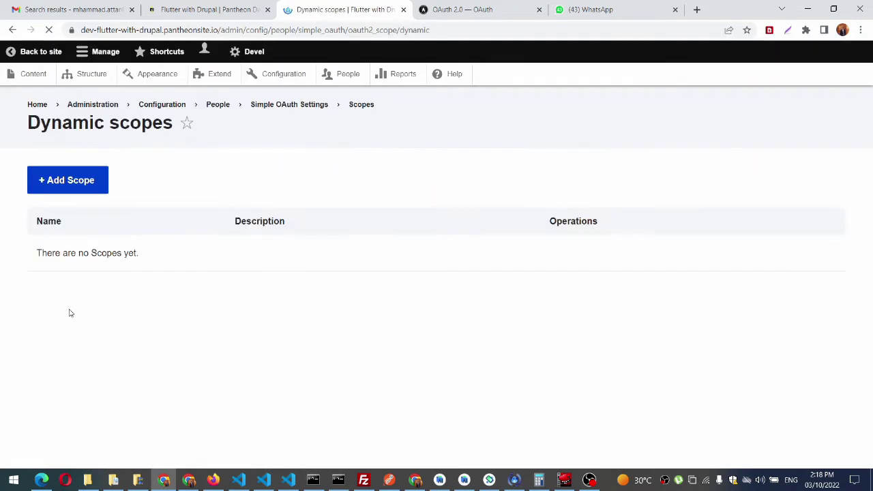
{"action": "left_click", "coordinate": [59, 295]}
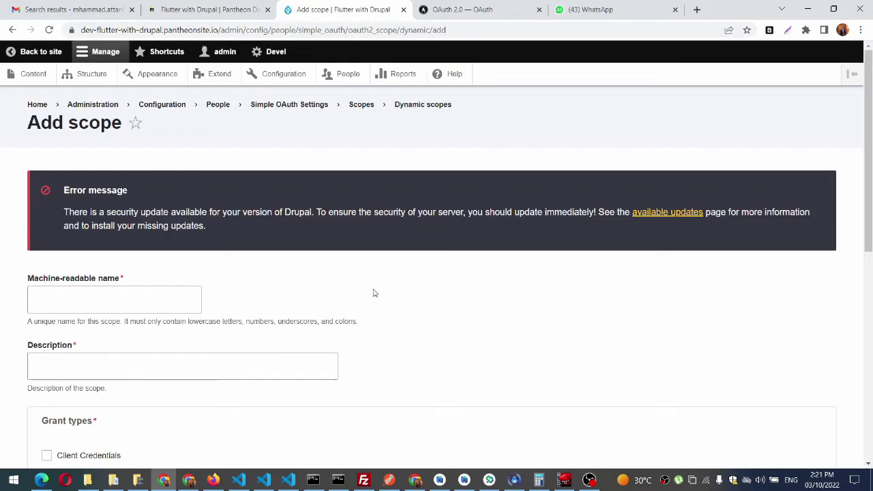
Step: Check the available roles in the scope form and open People in a separate tab
{"action": "scroll", "coordinate": [373, 293], "scroll_direction": "down", "scroll_amount": 7}
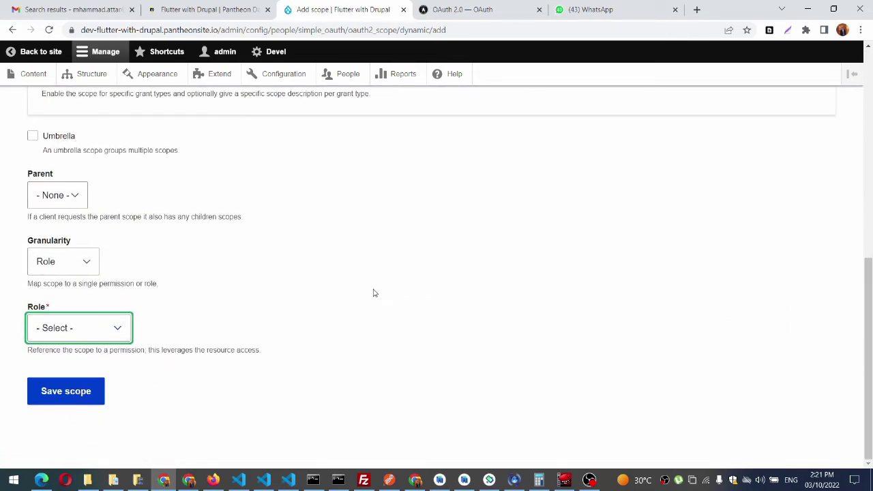
{"action": "left_click", "coordinate": [117, 329]}
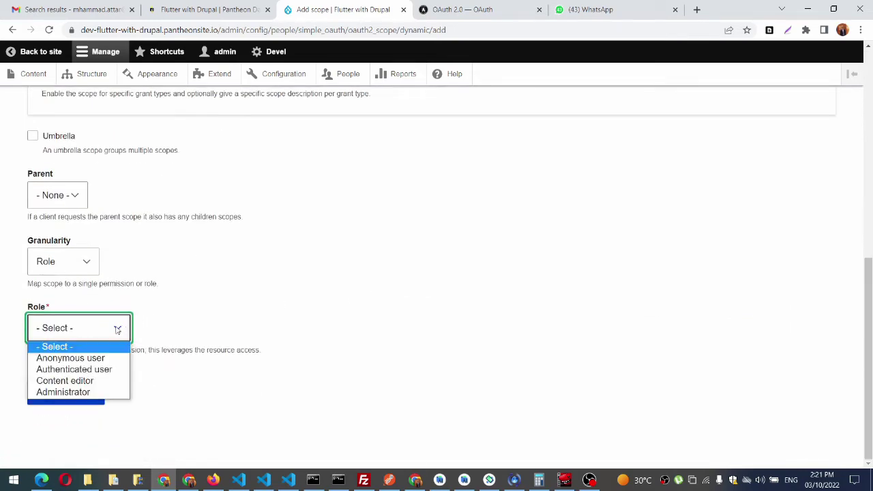
{"action": "left_click", "coordinate": [117, 328]}
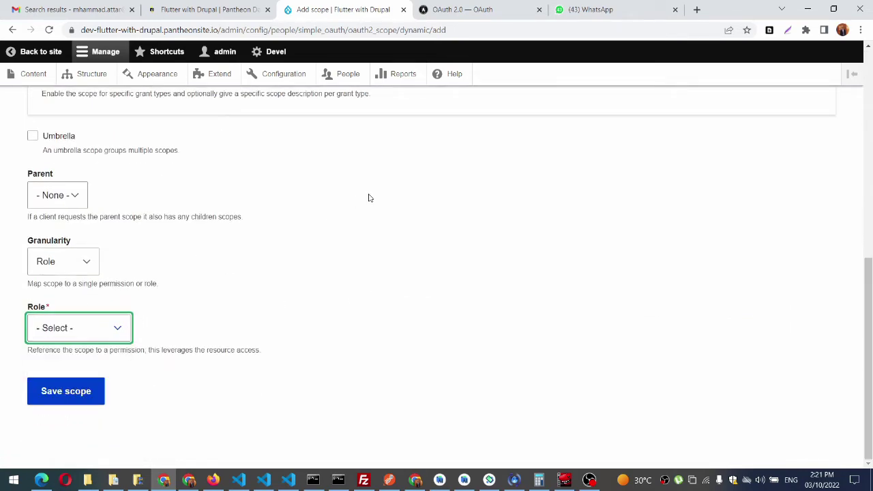
{"action": "middle_click", "coordinate": [347, 74]}
Step: Create and save a role named 'consumer' under People > Roles
{"action": "left_click", "coordinate": [434, 5]}
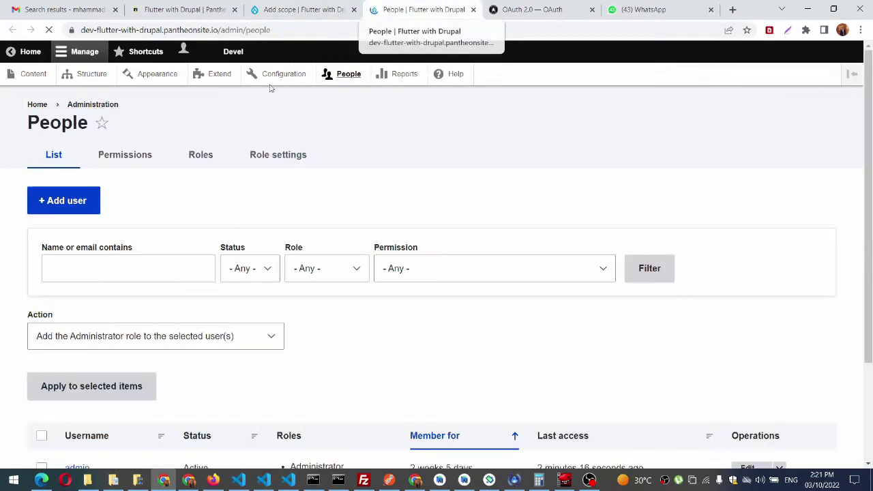
{"action": "left_click", "coordinate": [206, 155]}
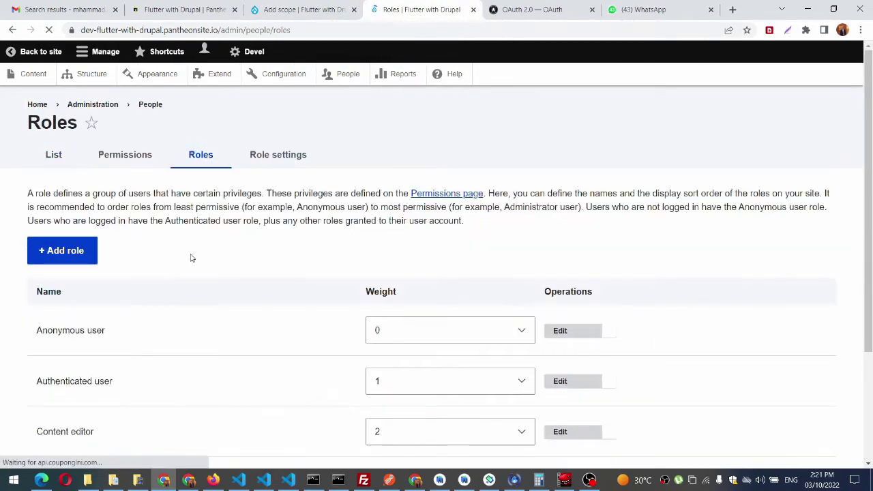
{"action": "left_click", "coordinate": [50, 361]}
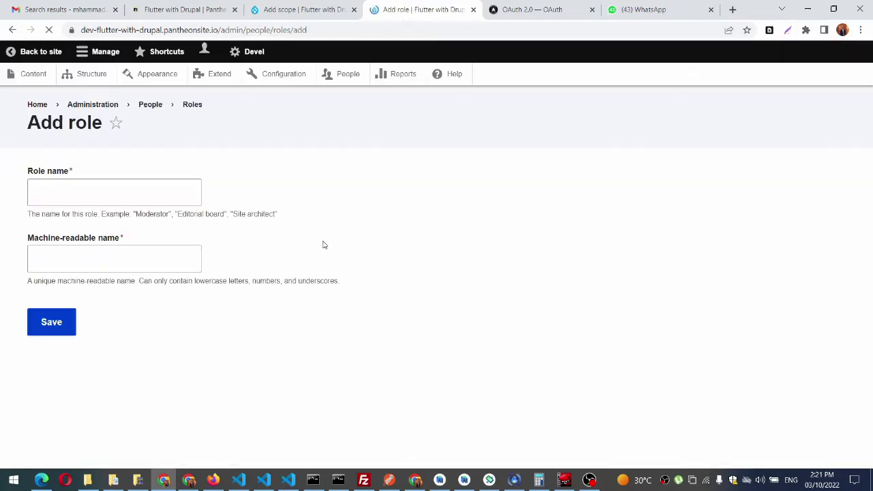
{"action": "left_click", "coordinate": [149, 300]}
{"action": "type", "text": "consumer"}
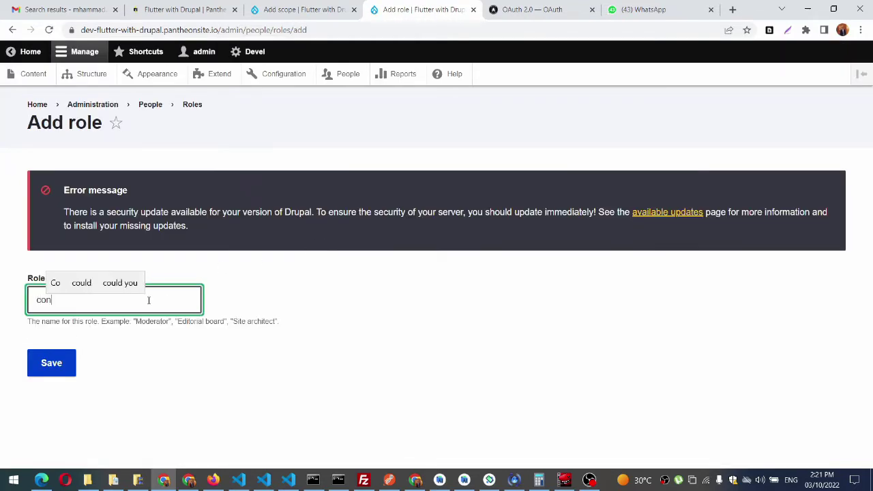
{"action": "left_click", "coordinate": [66, 362]}
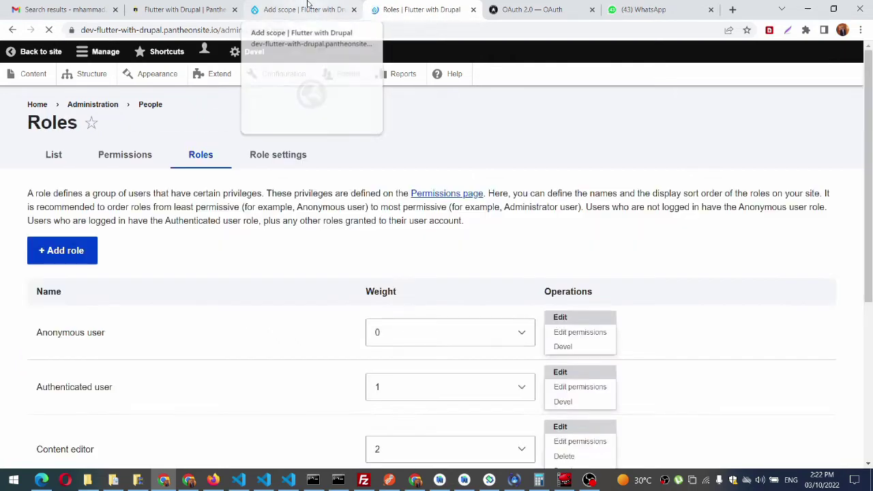
{"action": "left_click", "coordinate": [306, 8]}
Step: Reload the scope form, set granularity to Role, name it access_token with description 'access token'
{"action": "left_click", "coordinate": [49, 30]}
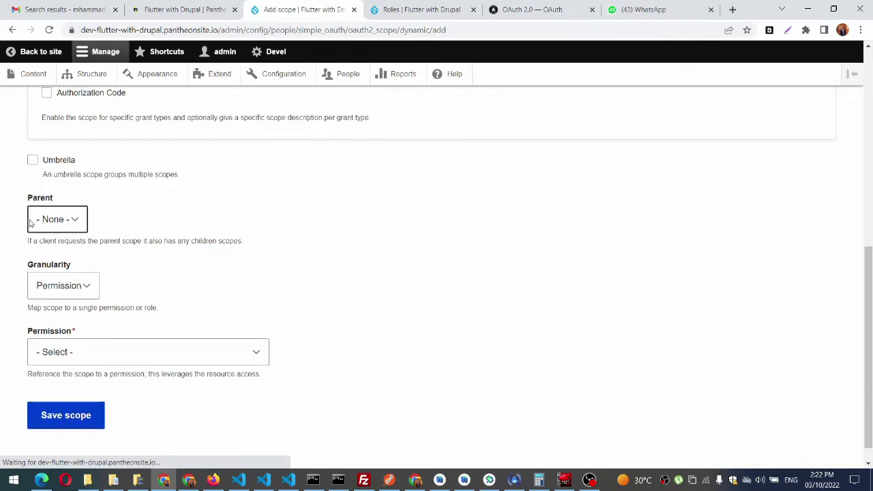
{"action": "left_click", "coordinate": [54, 286]}
{"action": "left_click", "coordinate": [57, 315]}
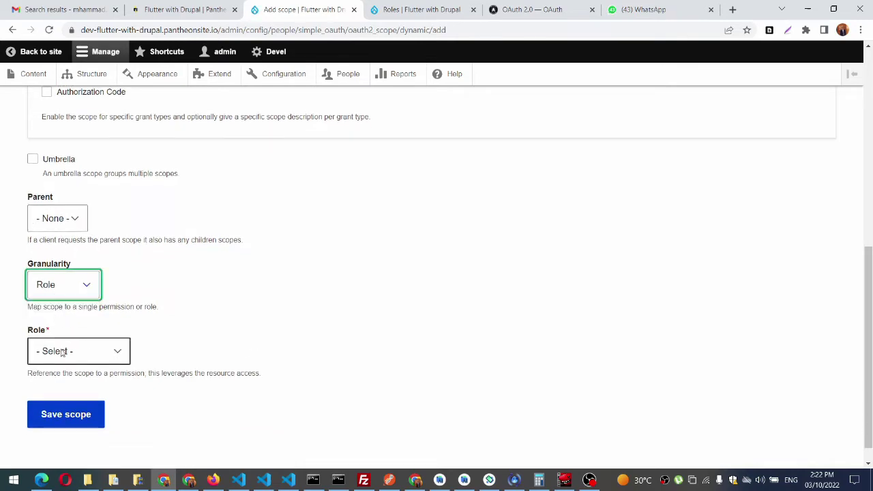
{"action": "left_click", "coordinate": [62, 351]}
{"action": "left_click", "coordinate": [127, 287]}
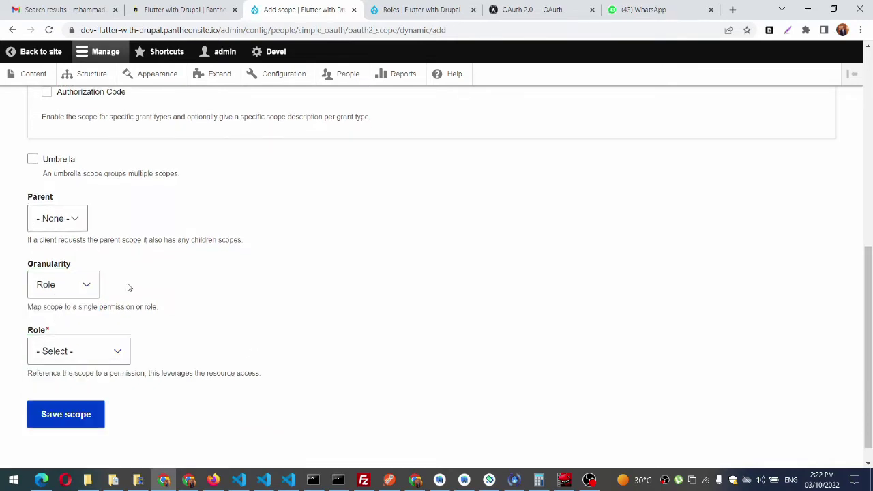
{"action": "scroll", "coordinate": [127, 287], "scroll_direction": "up", "scroll_amount": 6}
{"action": "left_click", "coordinate": [88, 307]}
{"action": "type", "text": "acc"}
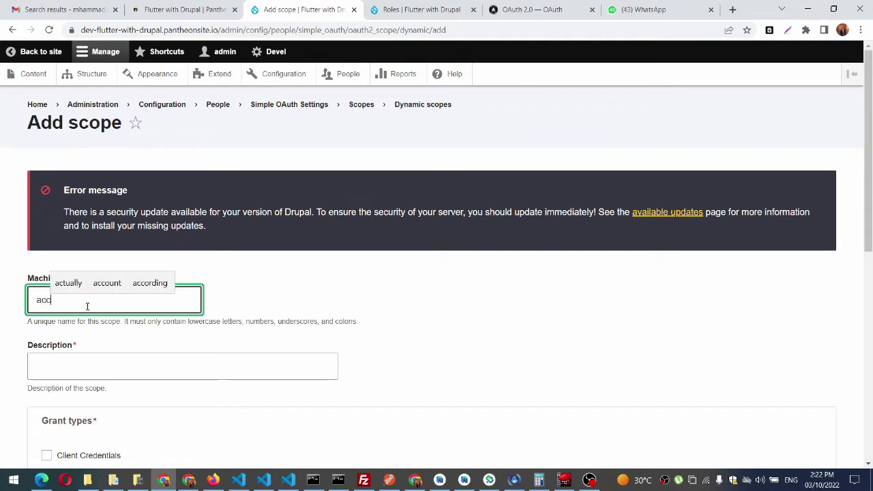
{"action": "type", "text": "ess="}
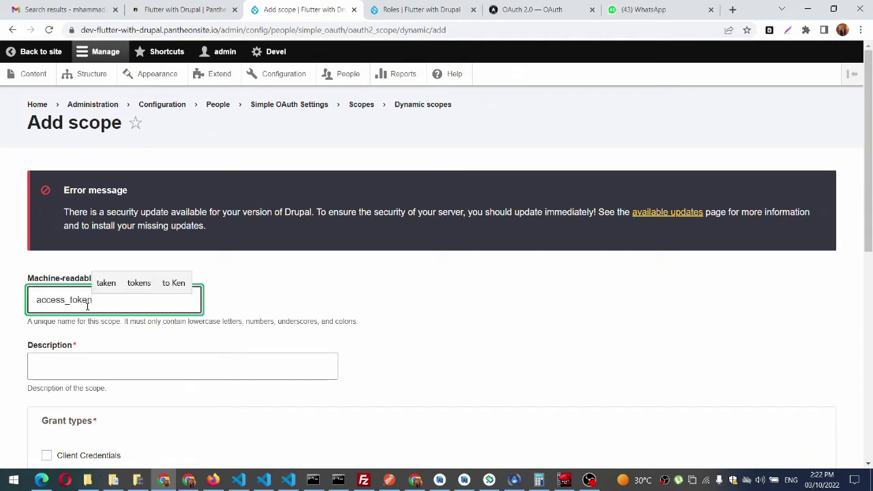
{"action": "key", "text": "Tab"}
{"action": "type", "text": "access token"}
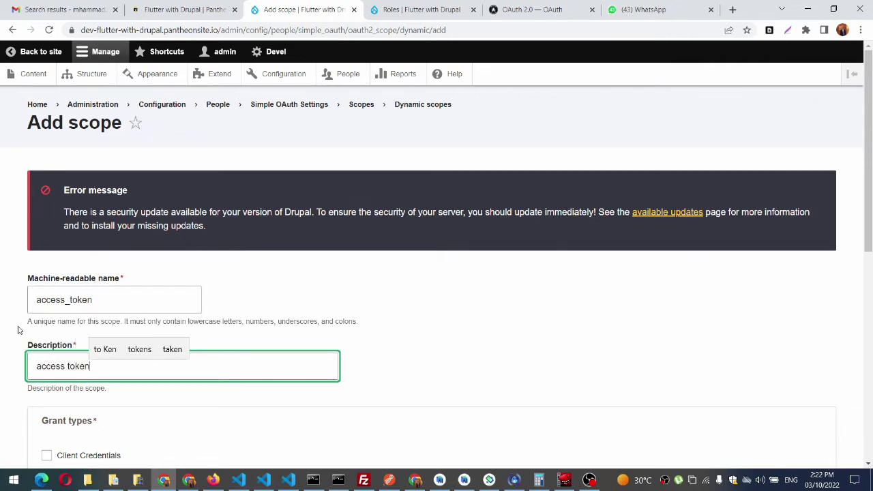
{"action": "left_click", "coordinate": [19, 330]}
Step: Enable Refresh Token and Authorization Code grants, map the scope to the consumer role, and save
{"action": "scroll", "coordinate": [20, 329], "scroll_direction": "down", "scroll_amount": 3}
{"action": "left_click", "coordinate": [78, 304]}
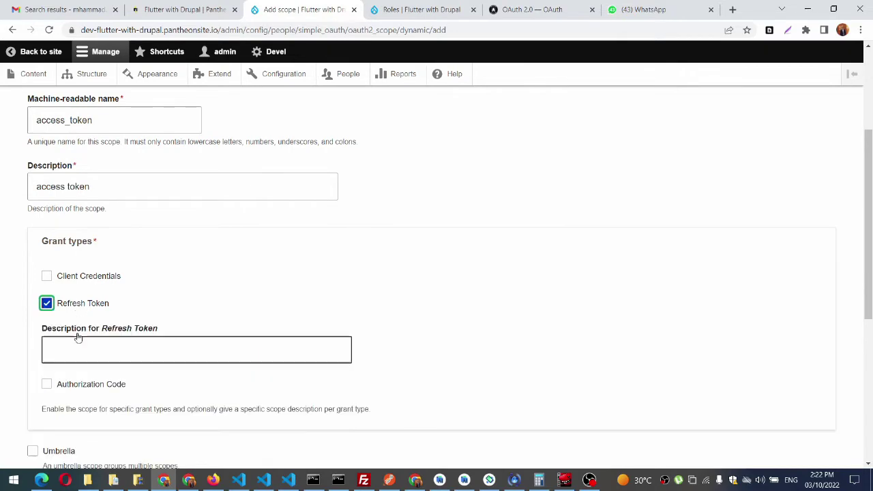
{"action": "left_click", "coordinate": [72, 389]}
{"action": "scroll", "coordinate": [72, 393], "scroll_direction": "down", "scroll_amount": 5}
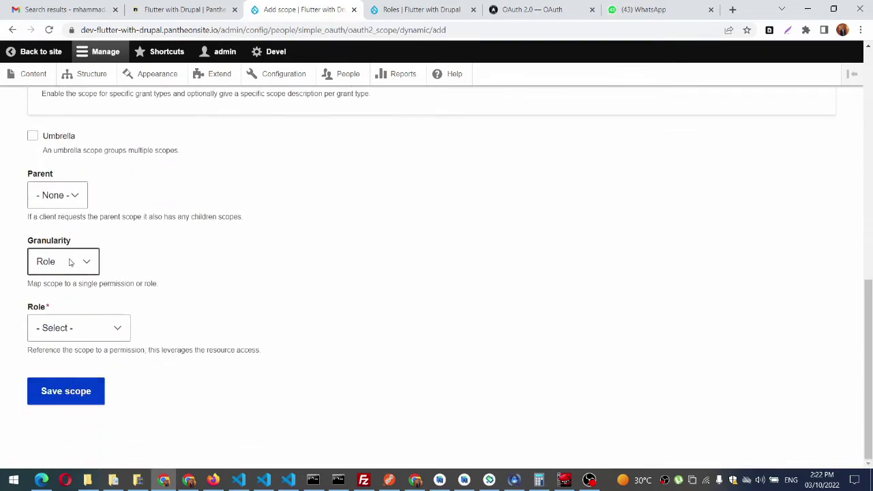
{"action": "left_click", "coordinate": [62, 329]}
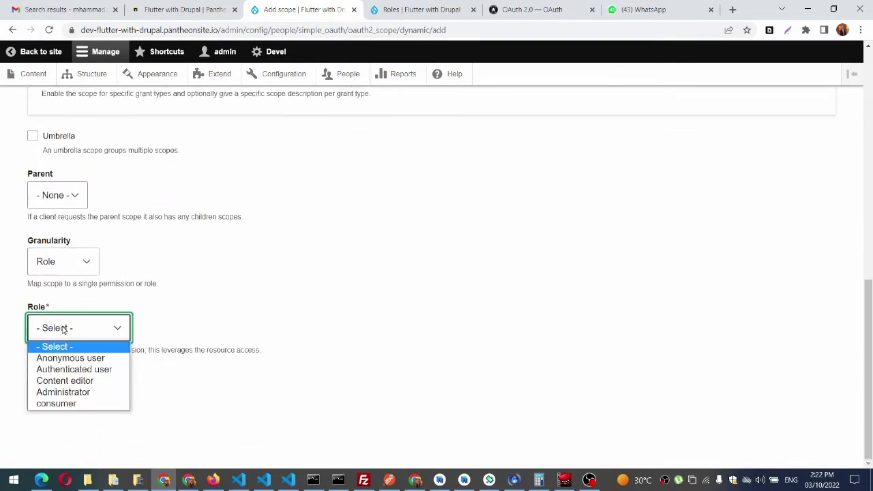
{"action": "left_click", "coordinate": [62, 405]}
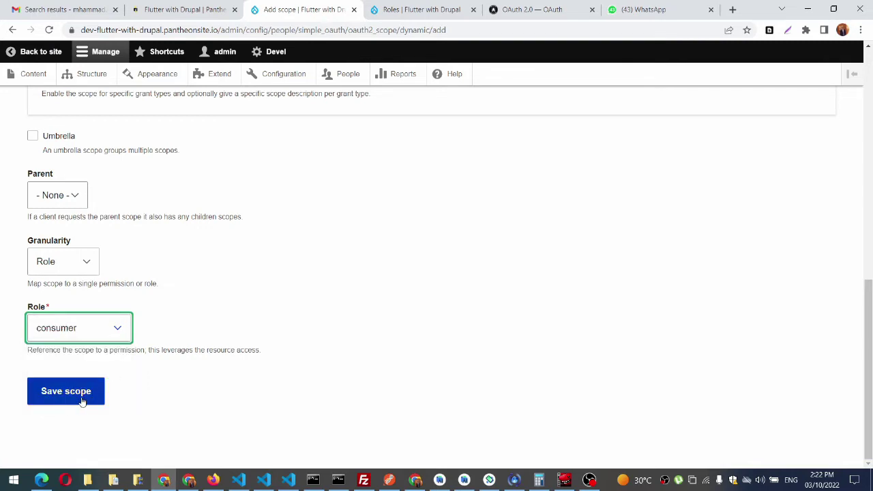
{"action": "left_click", "coordinate": [81, 401]}
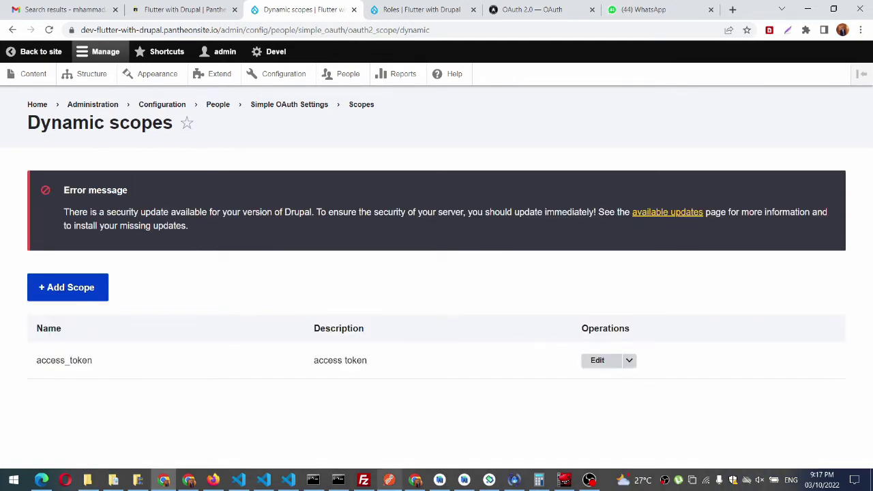
{"action": "left_click", "coordinate": [389, 480]}
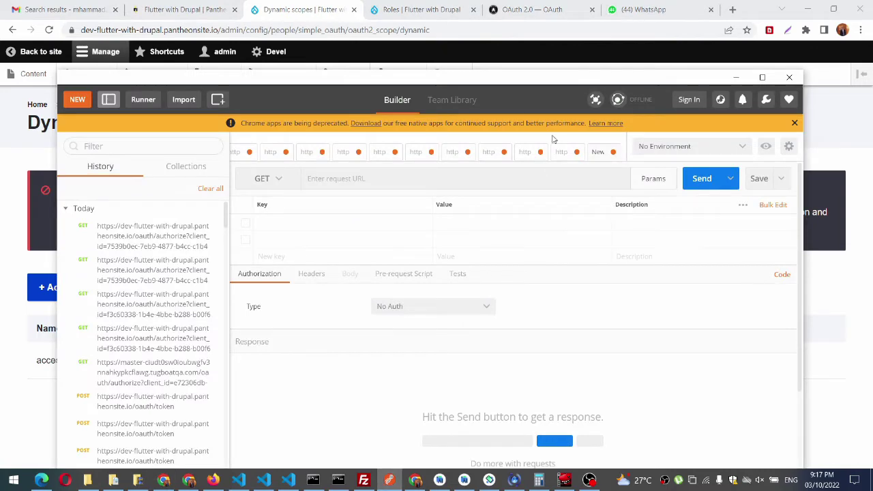
Step: Copy the site's base URL from the browser into Postman's request address
{"action": "left_click_drag", "start_coordinate": [532, 70], "coordinate": [558, 60]}
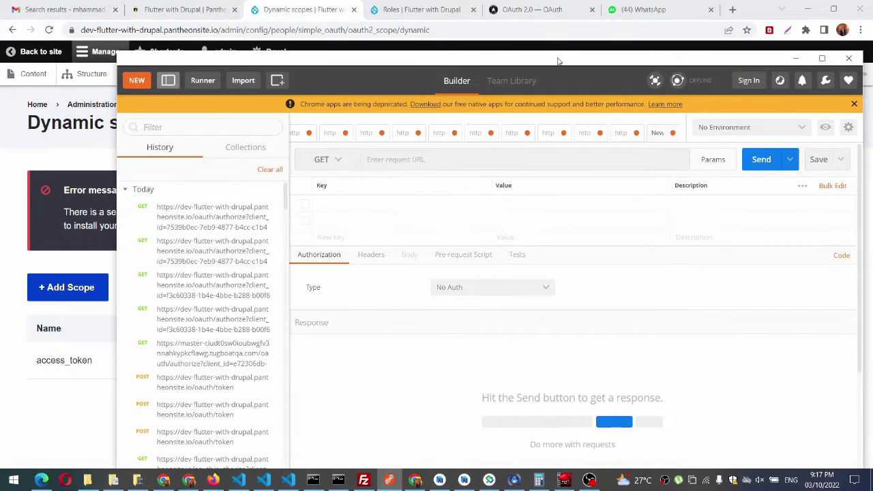
{"action": "left_click", "coordinate": [219, 29]}
{"action": "left_click_drag", "start_coordinate": [219, 28], "coordinate": [34, 30]}
{"action": "key", "text": "ctrl+c"}
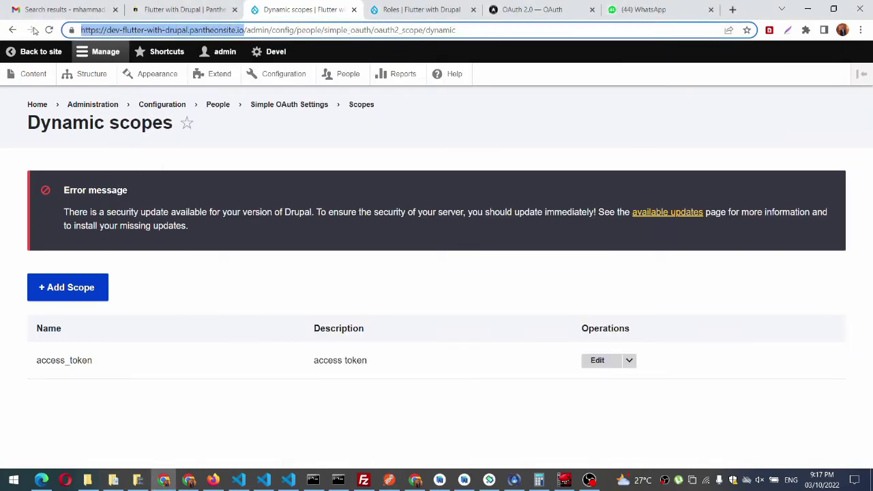
{"action": "left_click", "coordinate": [389, 481]}
{"action": "left_click", "coordinate": [463, 163]}
{"action": "key", "text": "ctrl+v"}
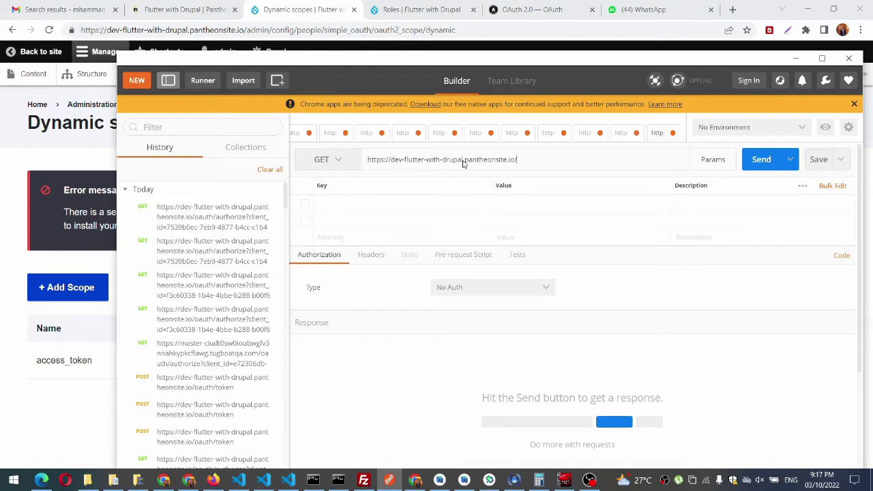
Step: Complete the URL as /oauth/authorize and add a client_id query parameter key
{"action": "type", "text": "oauth"}
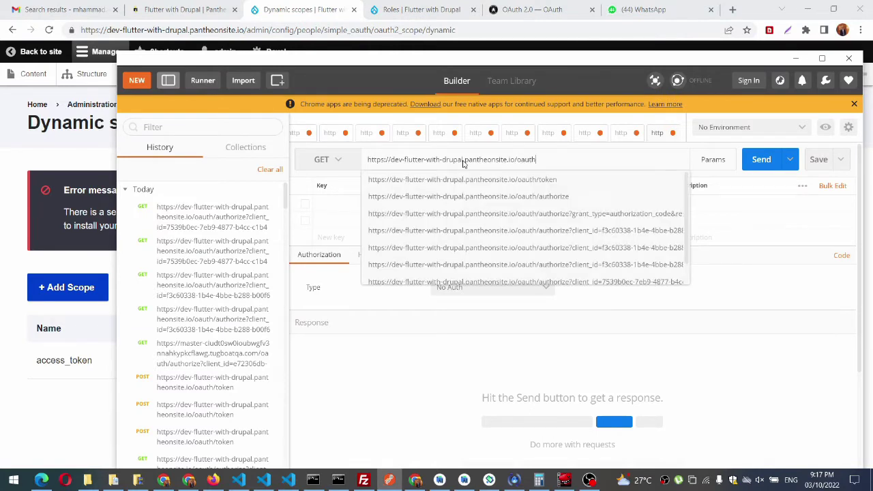
{"action": "left_click", "coordinate": [468, 196]}
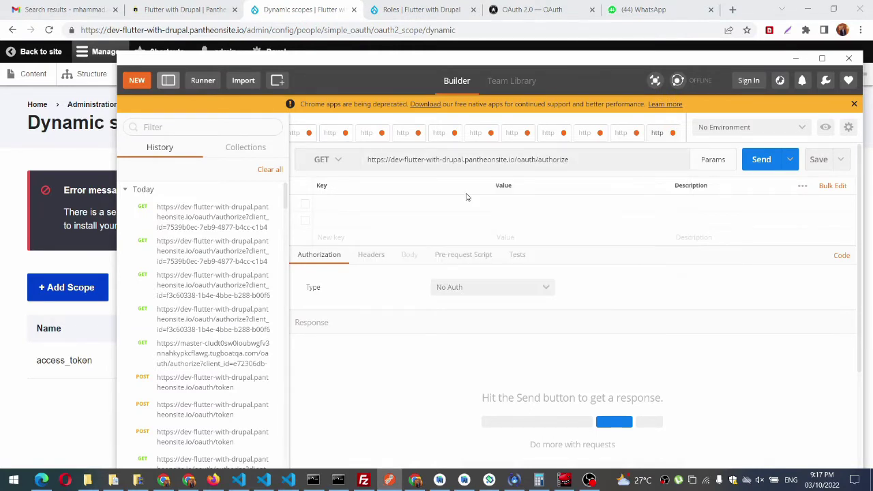
{"action": "left_click", "coordinate": [392, 204]}
{"action": "type", "text": "client_id"}
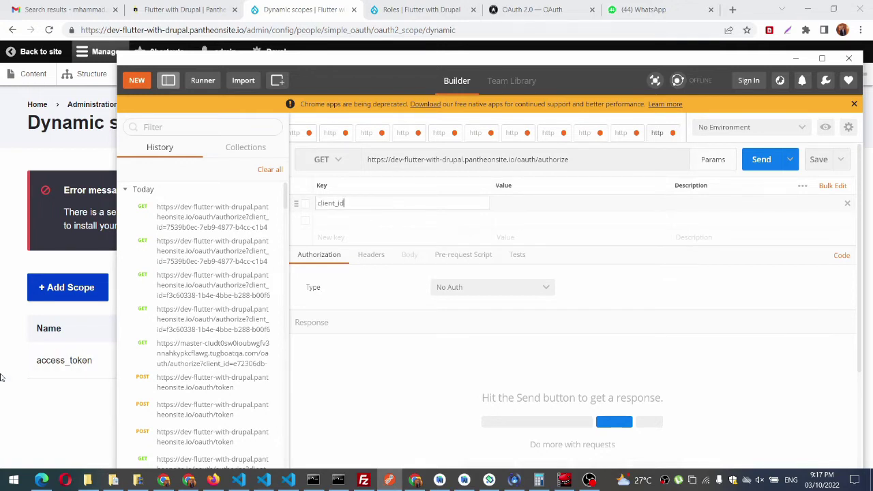
{"action": "left_click", "coordinate": [58, 370]}
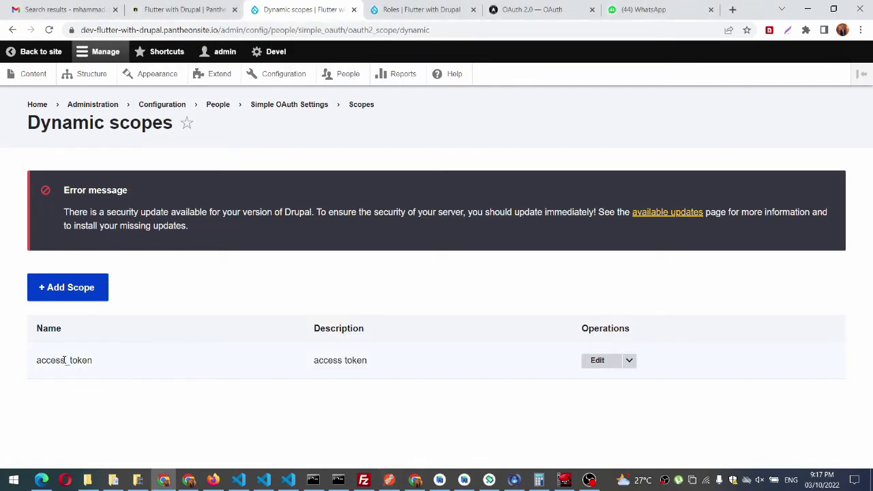
Step: Select the simple oauth consumer's UUID from Drupal's OAuth Clients list, then return to Postman
{"action": "left_click", "coordinate": [278, 107]}
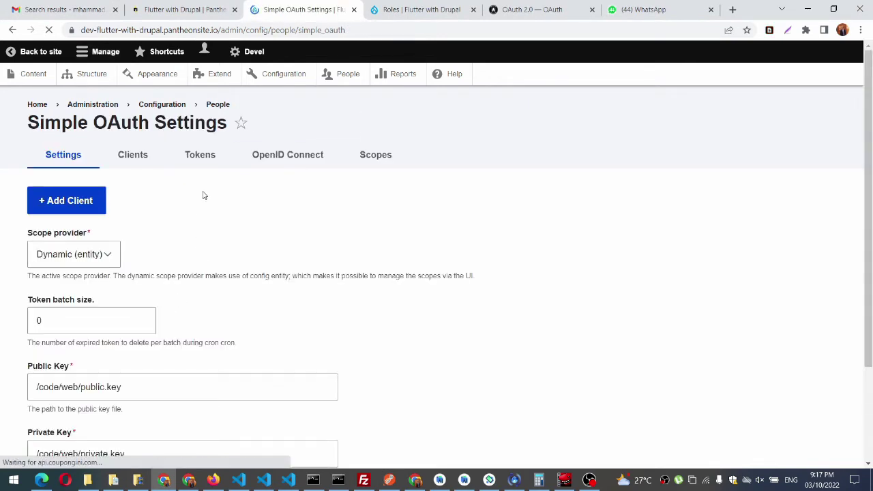
{"action": "left_click", "coordinate": [136, 163]}
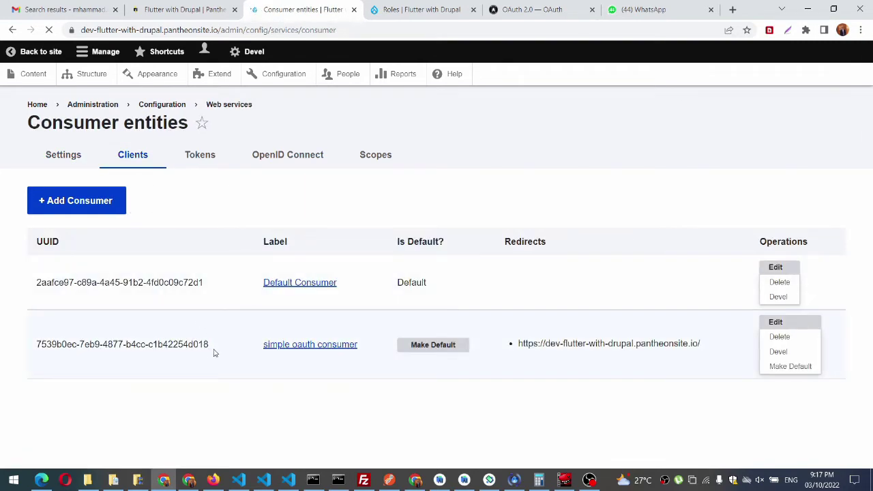
{"action": "left_click_drag", "start_coordinate": [211, 350], "coordinate": [38, 350]}
{"action": "key", "text": "ctrl+c"}
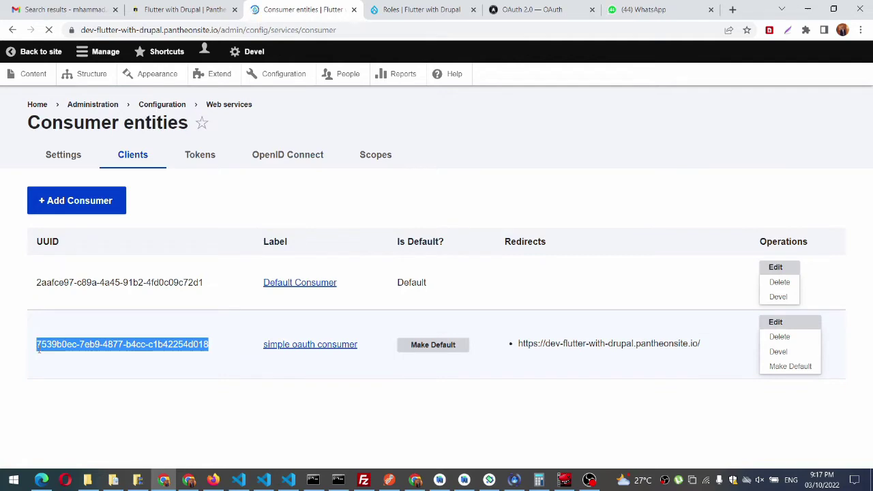
{"action": "left_click", "coordinate": [396, 480]}
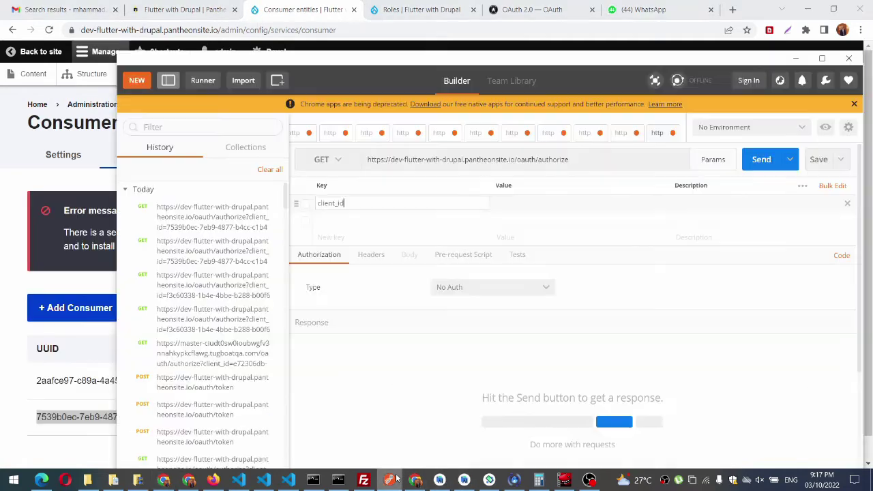
Step: Paste the consumer UUID as client_id and add a response_type parameter
{"action": "left_click", "coordinate": [547, 207]}
{"action": "key", "text": "ctrl+v"}
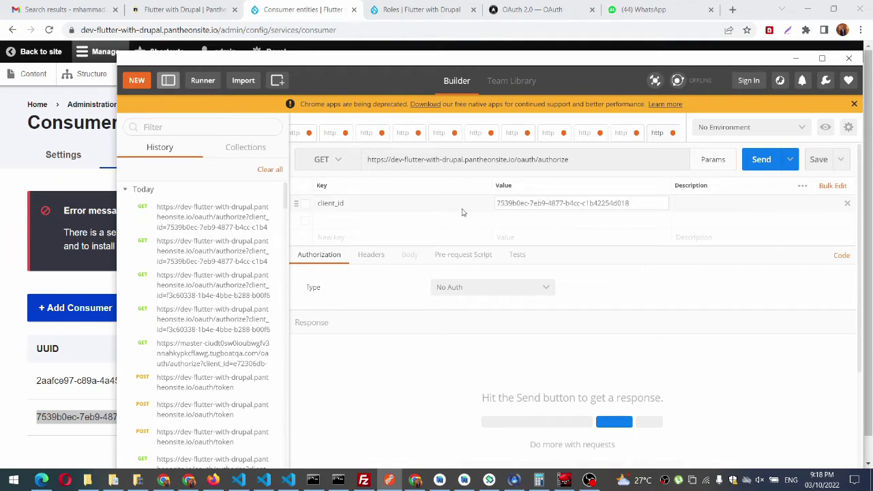
{"action": "left_click", "coordinate": [429, 224]}
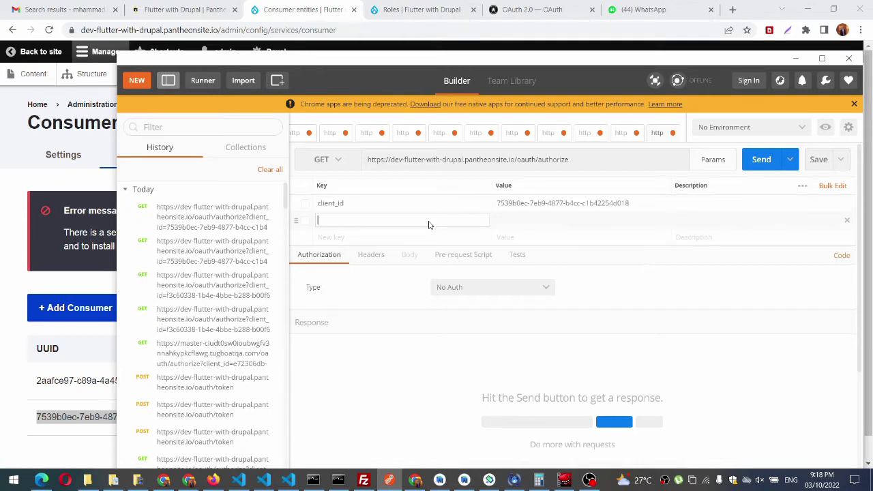
{"action": "type", "text": "response_type"}
{"action": "left_click", "coordinate": [498, 221]}
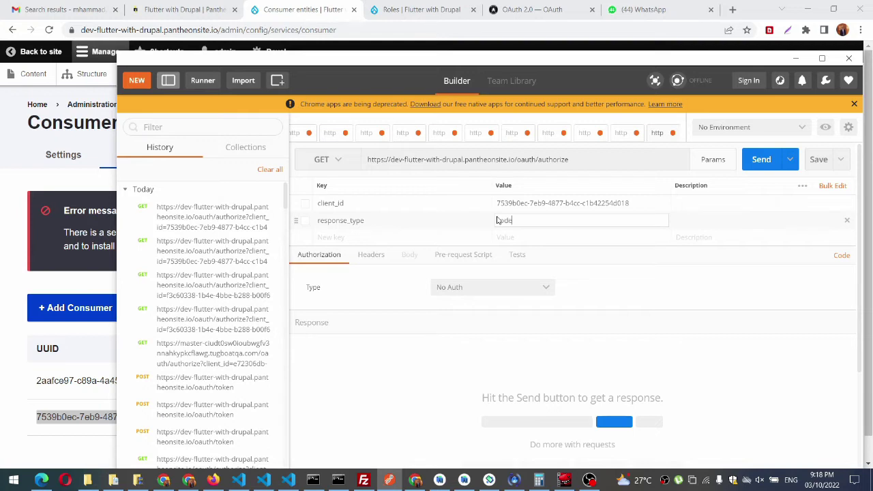
Step: Copy the redirect_uri key name from an earlier authorize request and add it as a new parameter
{"action": "left_click", "coordinate": [341, 237]}
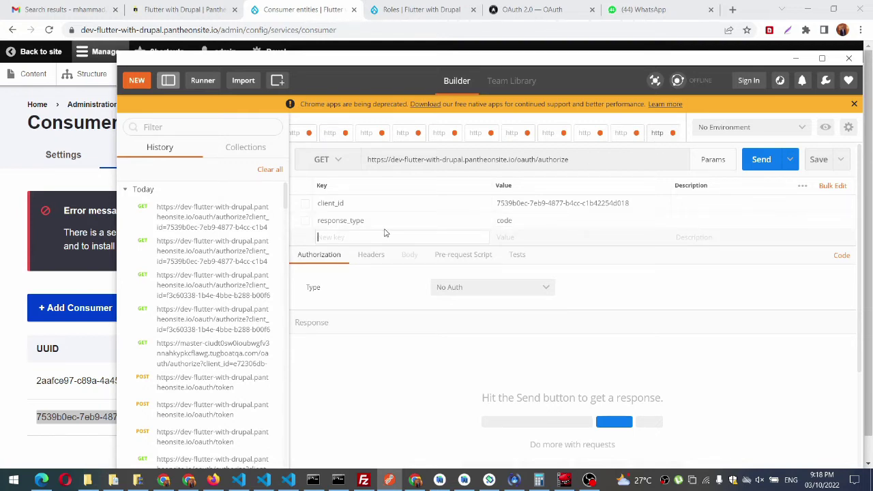
{"action": "left_click", "coordinate": [619, 135]}
{"action": "left_click", "coordinate": [619, 135]}
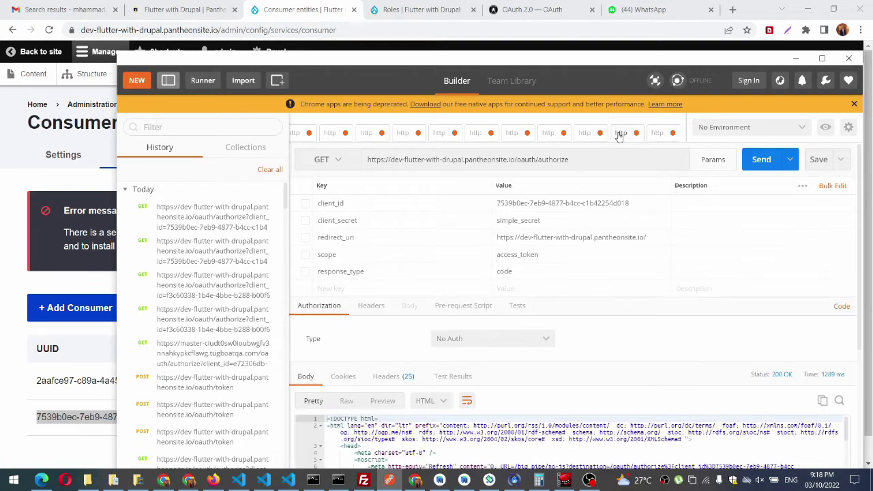
{"action": "double_click", "coordinate": [339, 237]}
{"action": "key", "text": "ctrl+c"}
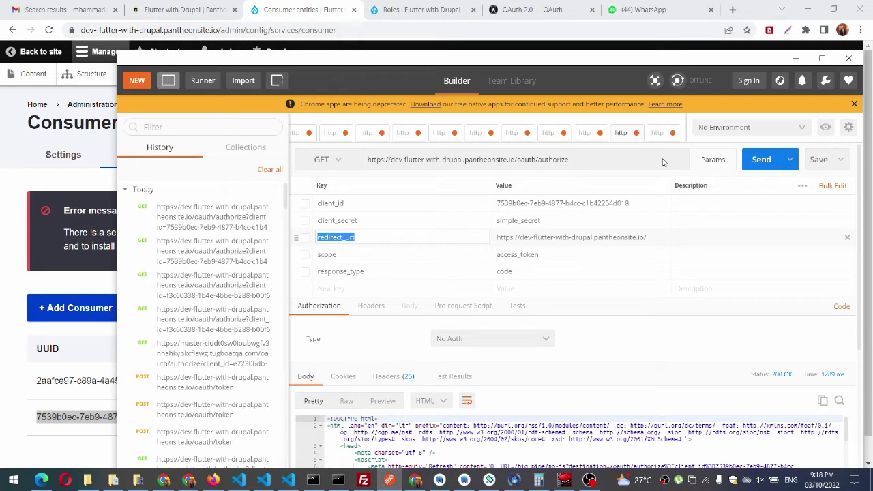
{"action": "left_click", "coordinate": [653, 134]}
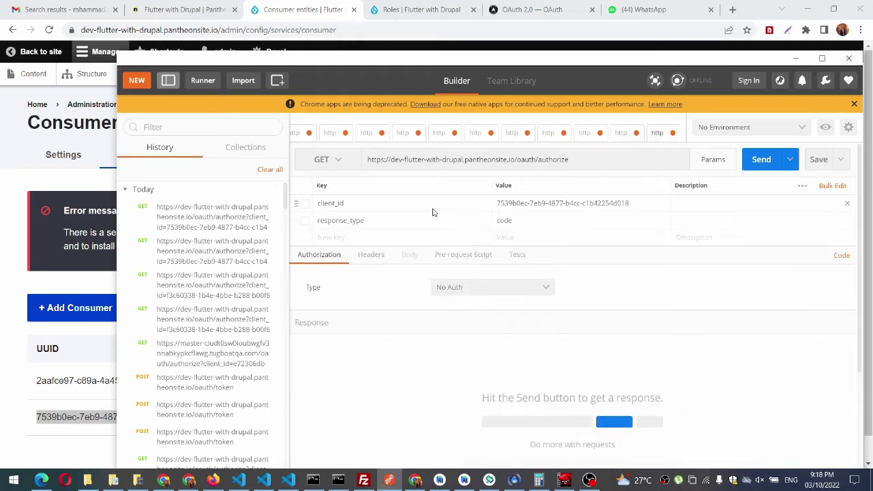
{"action": "left_click", "coordinate": [371, 254]}
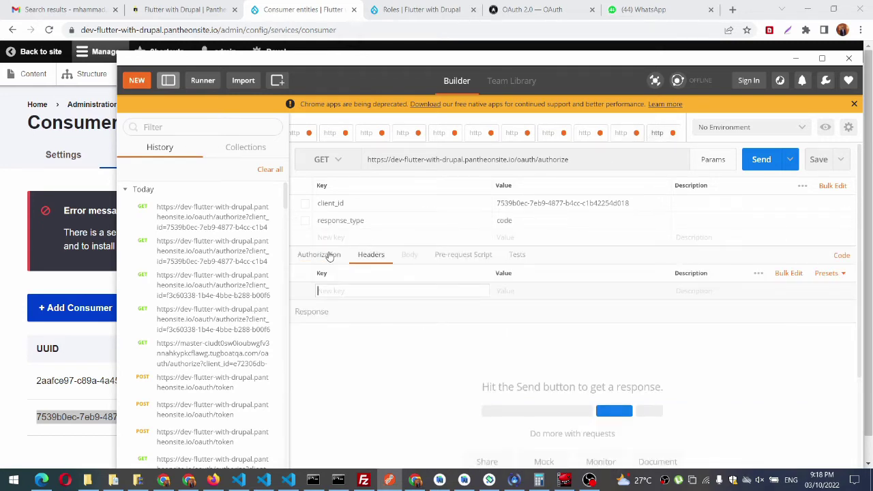
{"action": "left_click", "coordinate": [359, 225]}
{"action": "left_click", "coordinate": [357, 238]}
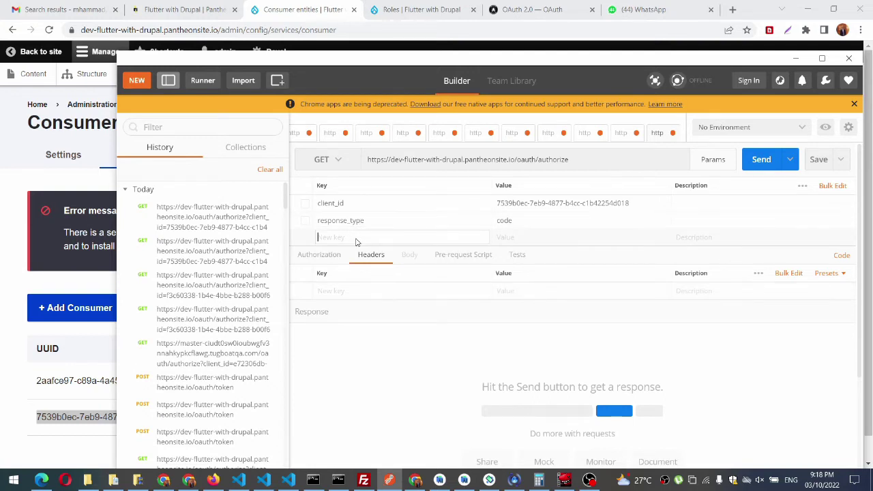
{"action": "key", "text": "ctrl+v"}
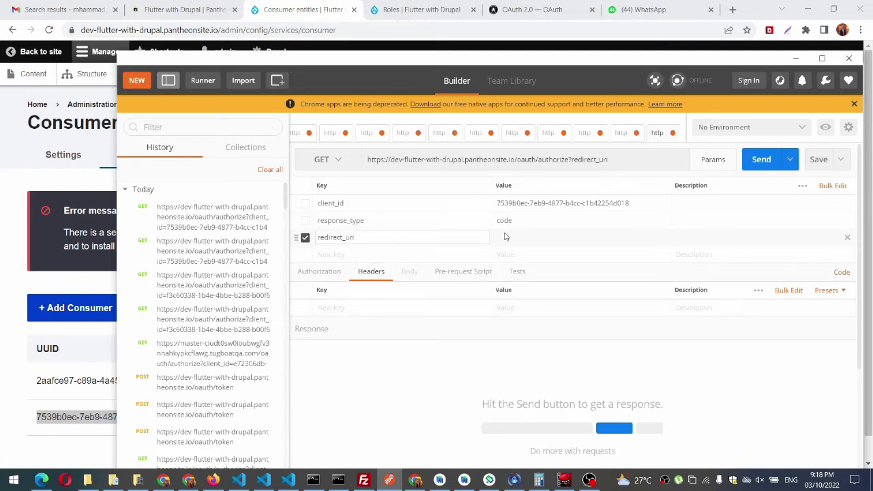
{"action": "left_click", "coordinate": [19, 371]}
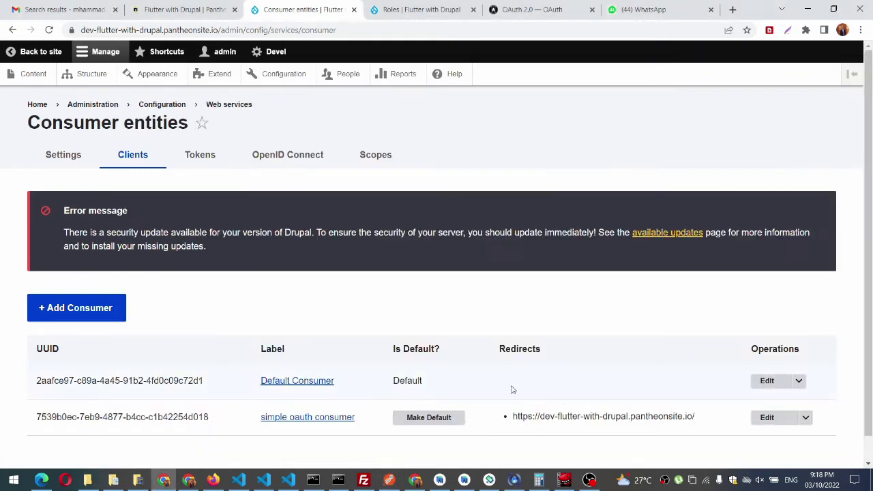
{"action": "left_click_drag", "start_coordinate": [703, 419], "coordinate": [515, 429]}
{"action": "key", "text": "ctrl+c"}
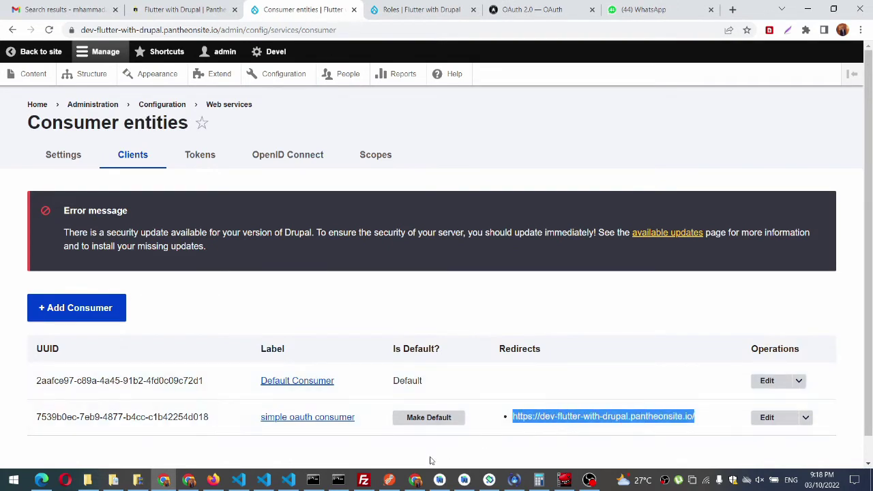
{"action": "left_click", "coordinate": [388, 479]}
{"action": "left_click", "coordinate": [554, 243]}
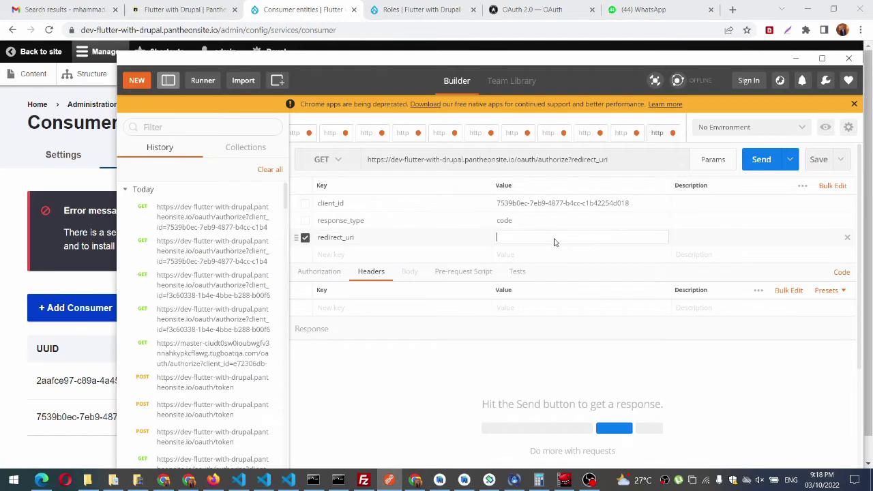
{"action": "key", "text": "ctrl+v"}
Step: Add a scope parameter key and open Drupal's OAuth Scopes settings
{"action": "left_click", "coordinate": [437, 257]}
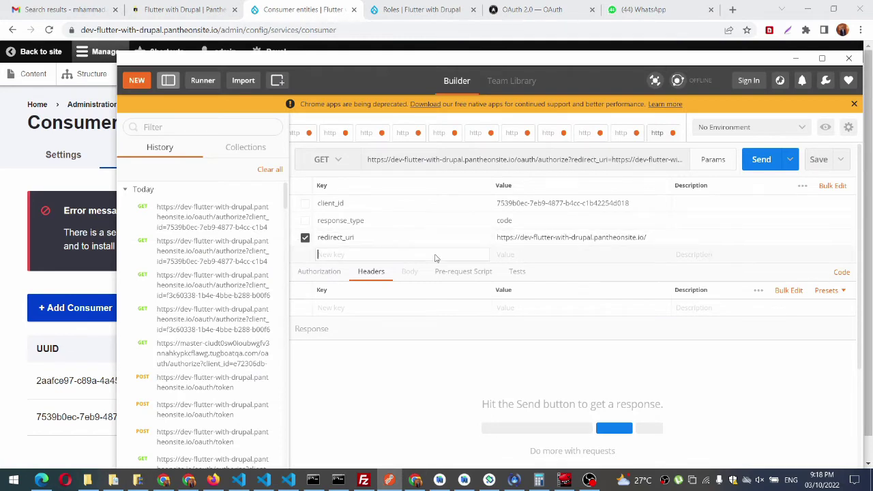
{"action": "type", "text": "scope"}
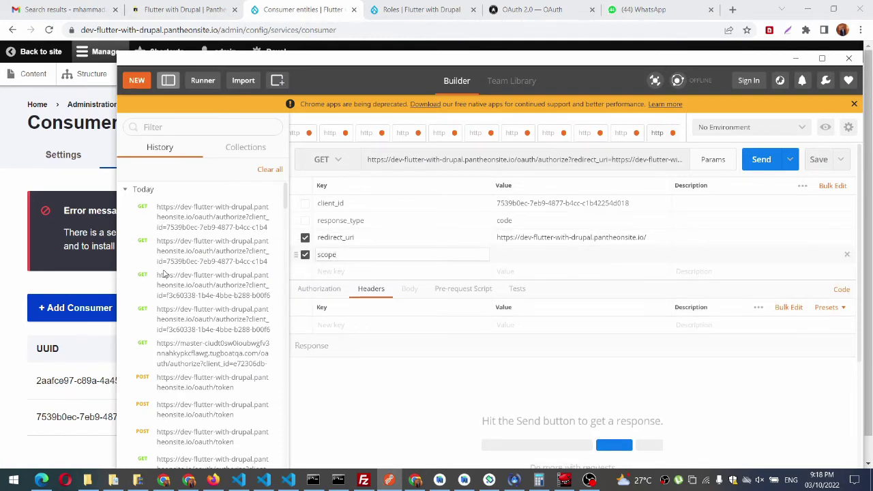
{"action": "left_click", "coordinate": [3, 300]}
{"action": "left_click", "coordinate": [367, 157]}
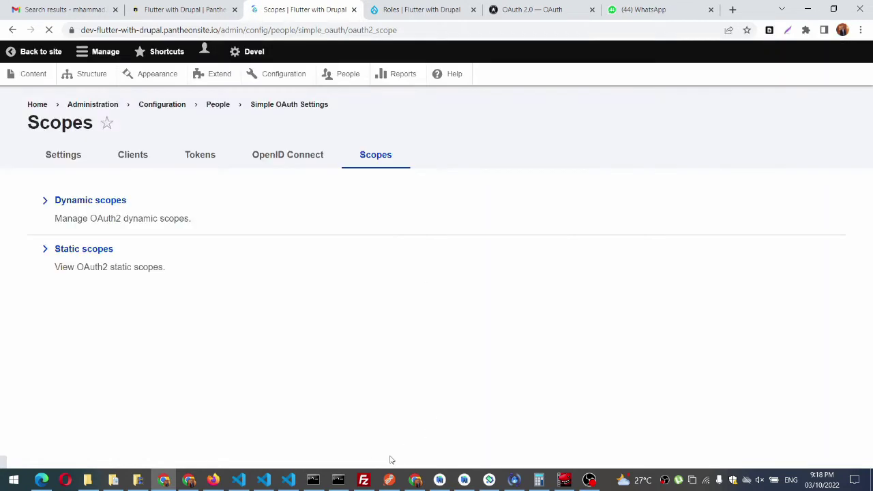
Step: Copy the access_token name from Drupal's Dynamic scopes list into the scope parameter's value
{"action": "right_click", "coordinate": [91, 203]}
{"action": "left_click", "coordinate": [69, 205]}
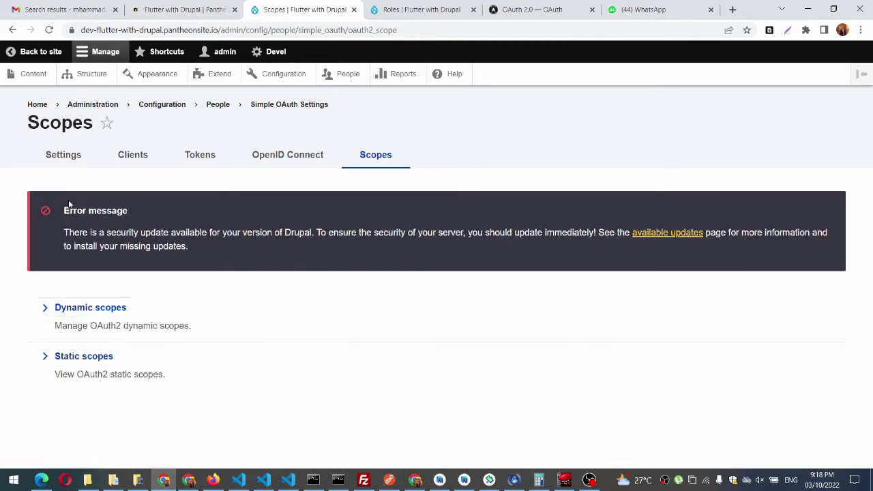
{"action": "left_click", "coordinate": [80, 307]}
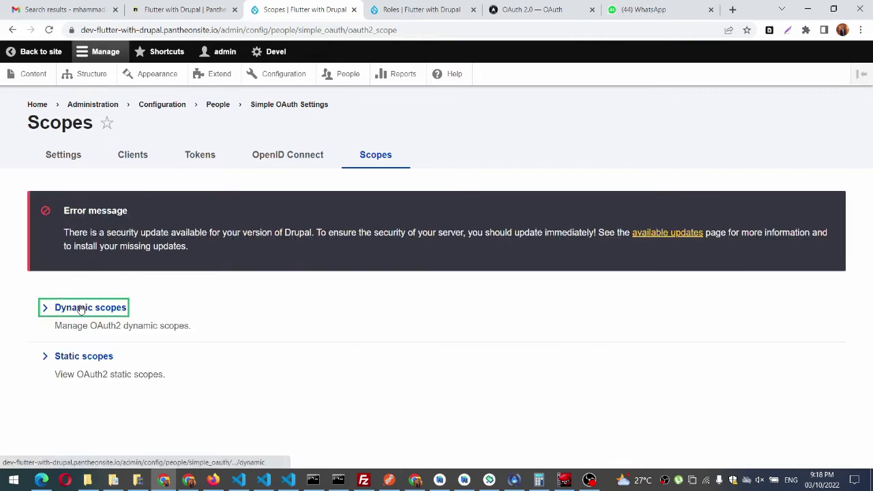
{"action": "left_click", "coordinate": [388, 480]}
{"action": "left_click", "coordinate": [533, 258]}
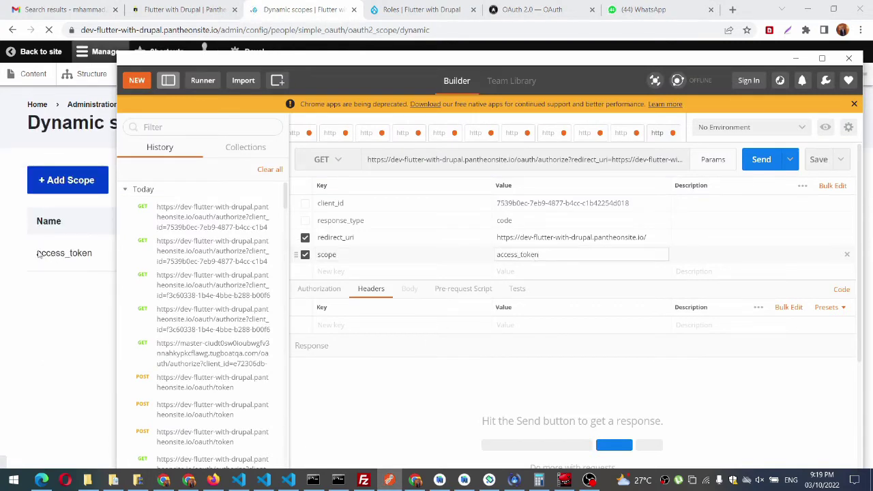
{"action": "double_click", "coordinate": [66, 360]}
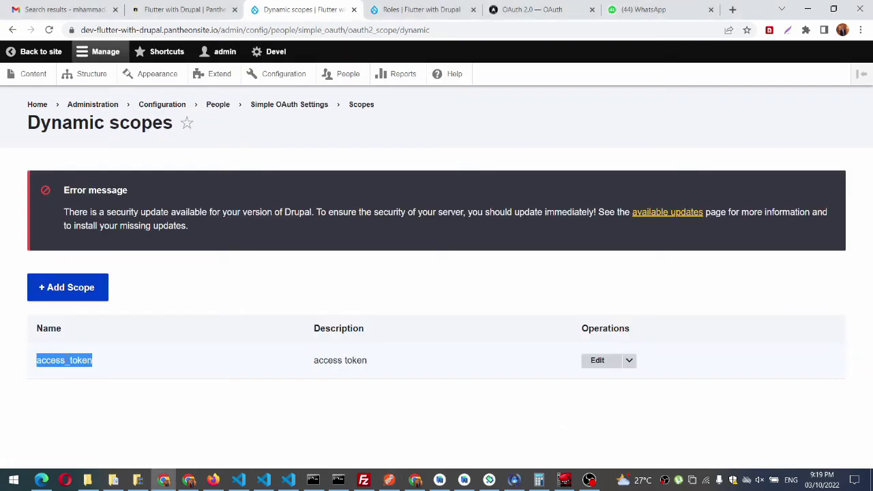
{"action": "left_click", "coordinate": [388, 480]}
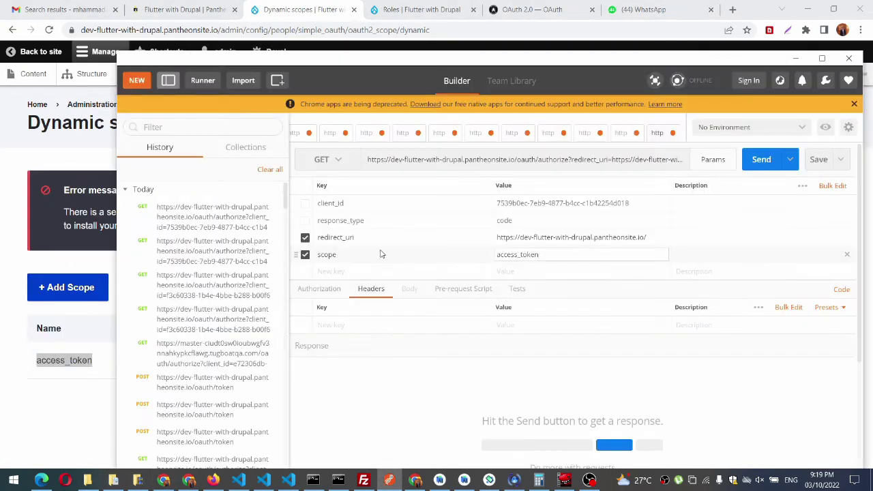
Step: Add a 'state' parameter below scope with a random string as its value
{"action": "left_click", "coordinate": [360, 273]}
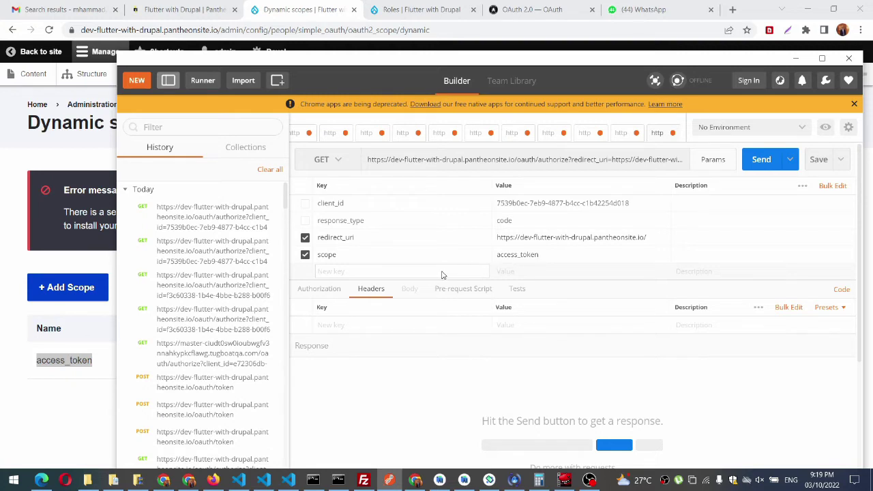
{"action": "type", "text": "state"}
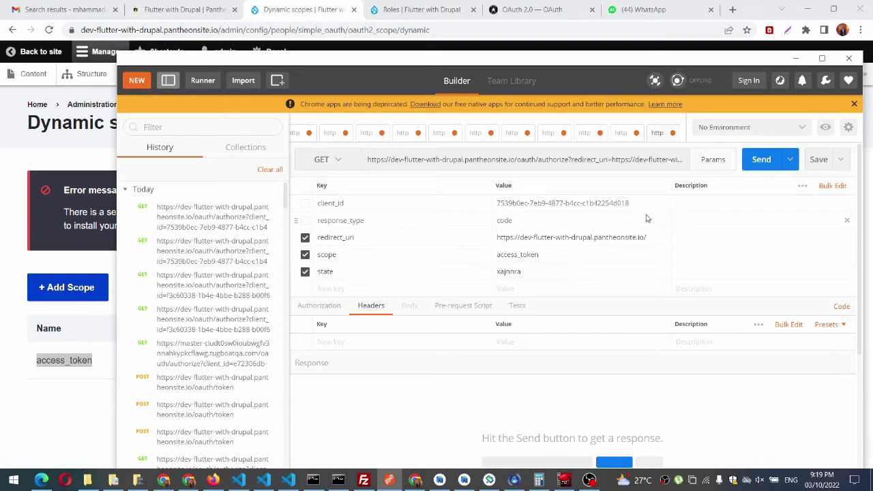
{"action": "left_click_drag", "start_coordinate": [629, 64], "coordinate": [580, 38]}
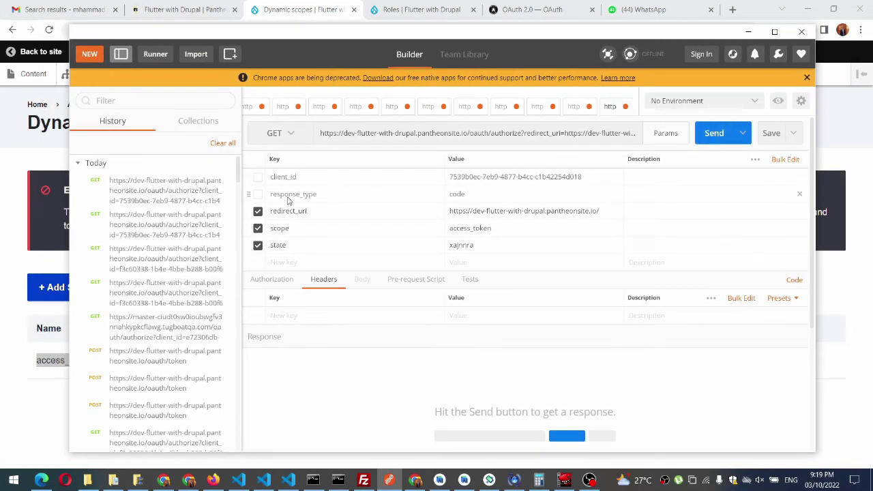
Step: Enable the response_type and client_id parameters and send the authorize request, getting 200 OK
{"action": "left_click", "coordinate": [258, 194]}
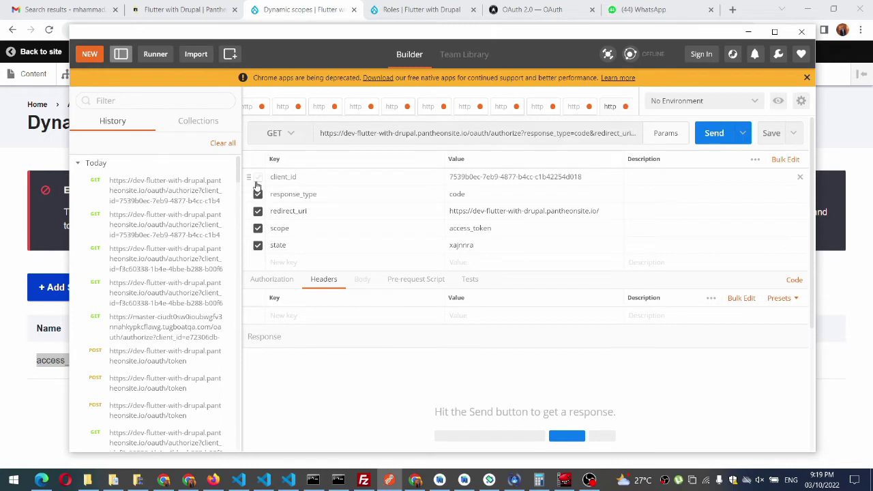
{"action": "left_click", "coordinate": [258, 177]}
{"action": "left_click", "coordinate": [706, 134]}
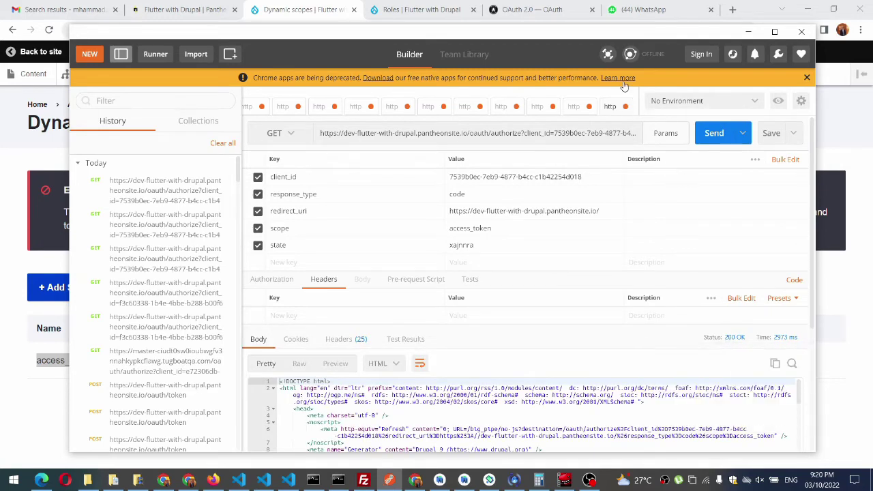
Step: Maximize Postman, select the full authorize URL with all five parameters, then minimize it
{"action": "left_click_drag", "start_coordinate": [642, 39], "coordinate": [619, 27]}
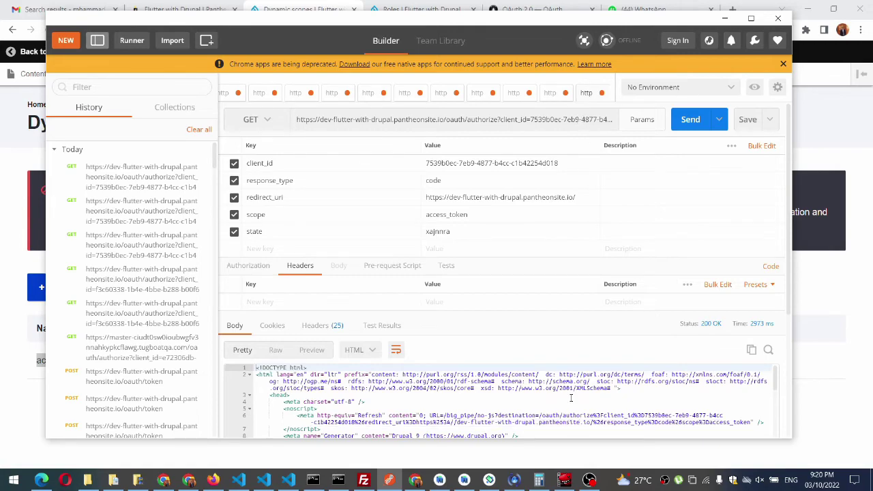
{"action": "left_click_drag", "start_coordinate": [503, 21], "coordinate": [483, 1]}
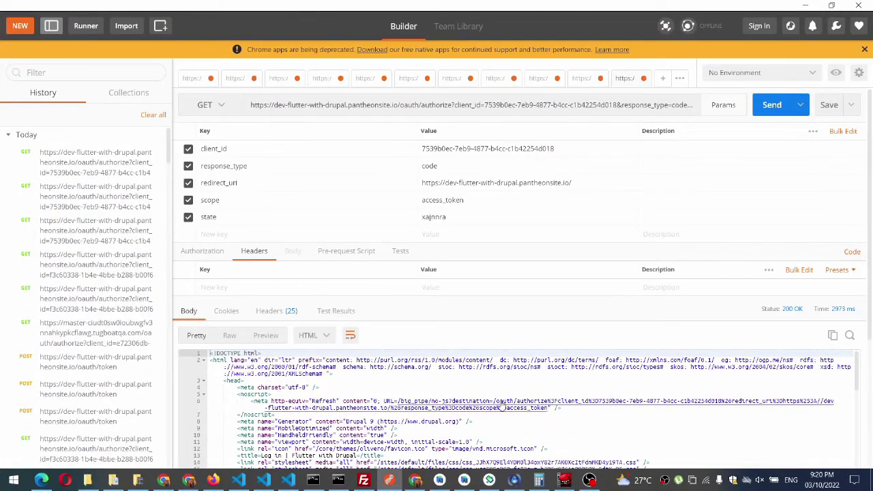
{"action": "scroll", "coordinate": [502, 407], "scroll_direction": "down", "scroll_amount": 3}
{"action": "scroll", "coordinate": [501, 407], "scroll_direction": "up", "scroll_amount": 3}
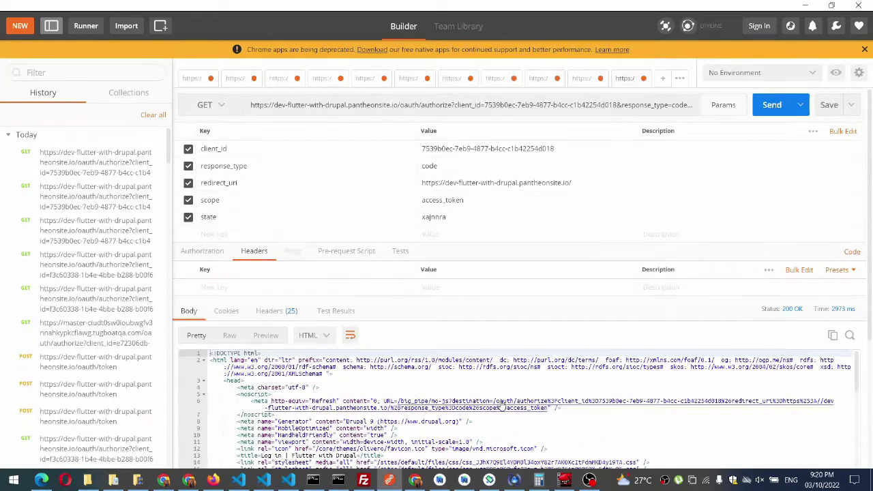
{"action": "left_click", "coordinate": [685, 113]}
{"action": "key", "text": "ctrl+a"}
{"action": "key", "text": "ctrl+c"}
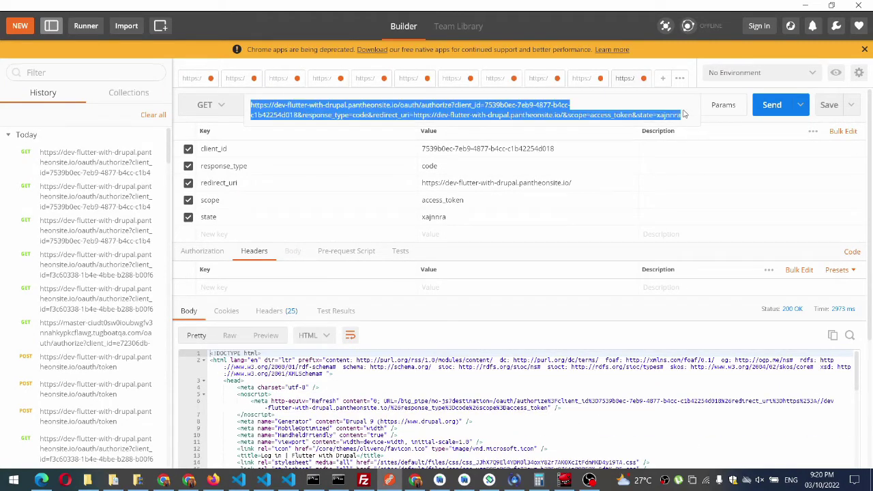
{"action": "left_click", "coordinate": [804, 5]}
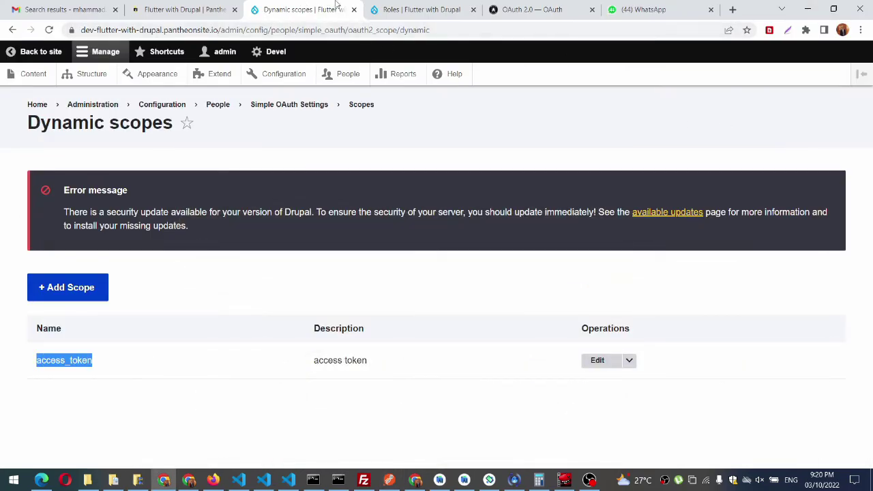
Step: Log out of the Drupal admin account from the Roles page to reach the Welcome page
{"action": "left_click", "coordinate": [380, 6]}
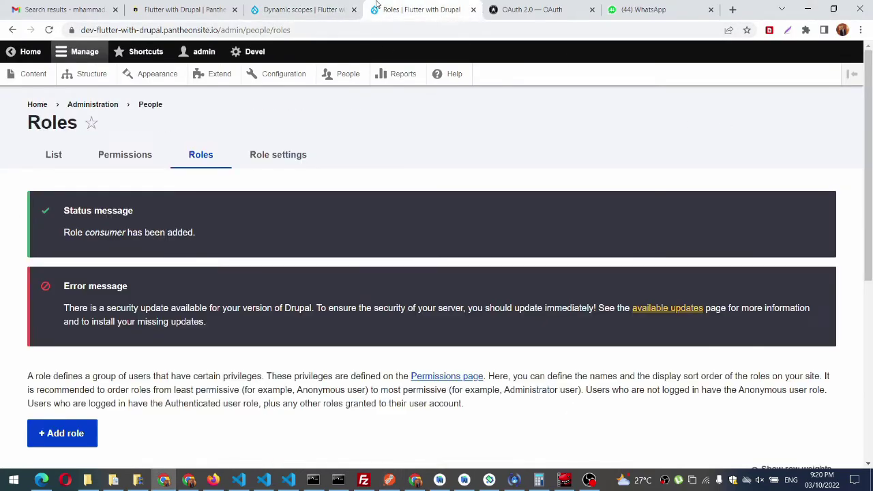
{"action": "left_click", "coordinate": [196, 53]}
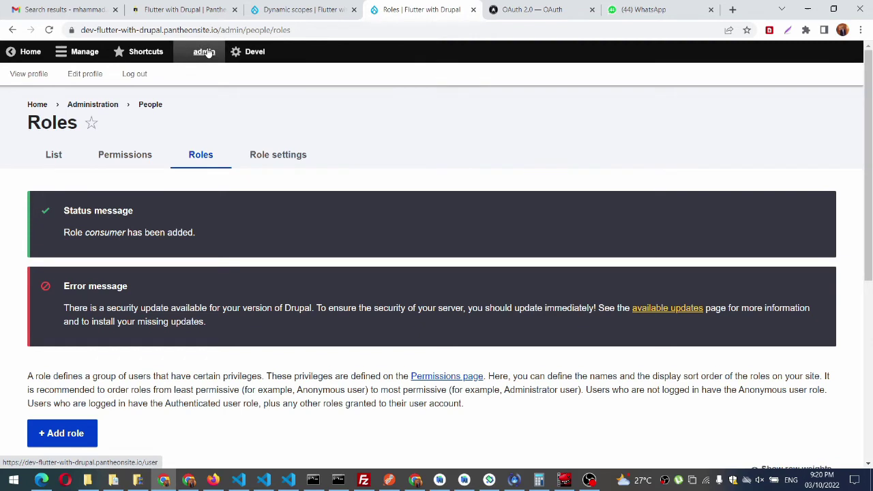
{"action": "left_click", "coordinate": [128, 75]}
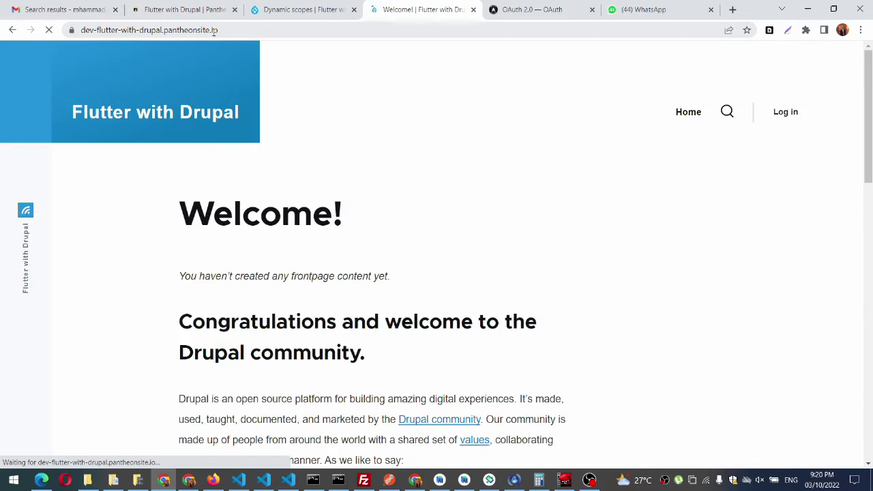
{"action": "left_click", "coordinate": [213, 30]}
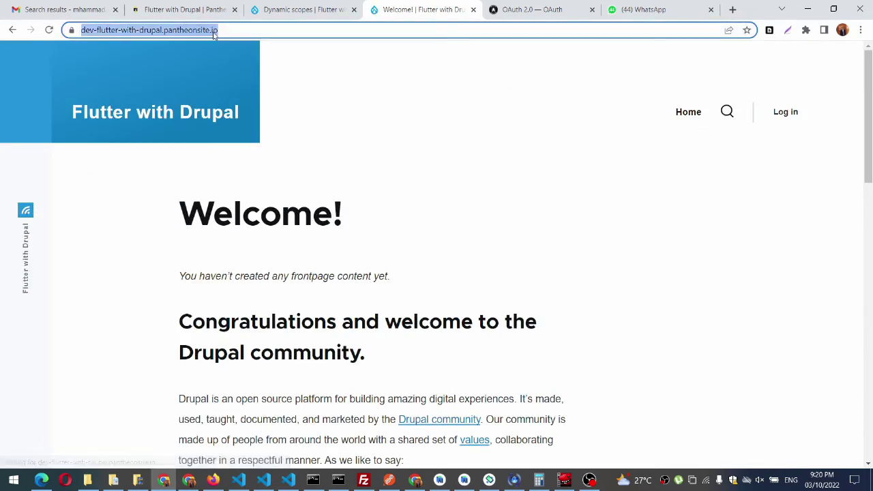
Step: Load the copied authorize URL in the browser's address bar to reach Drupal's login page
{"action": "key", "text": "ctrl+v"}
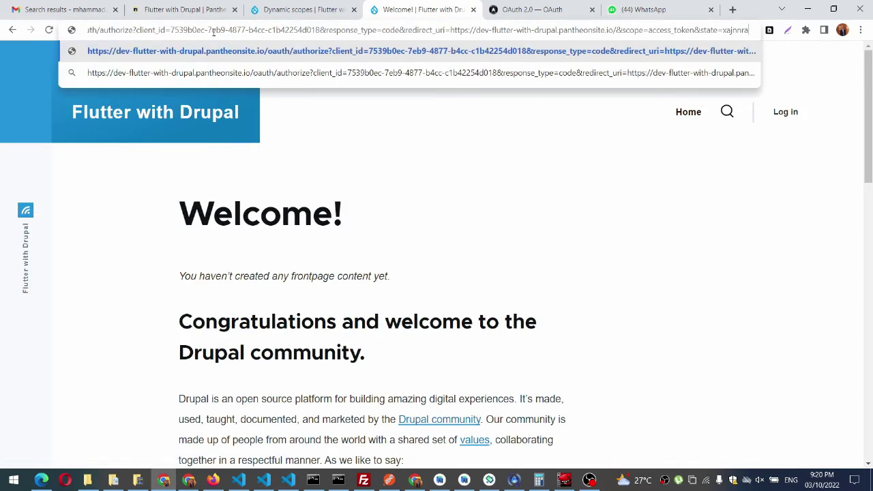
{"action": "key", "text": "Return"}
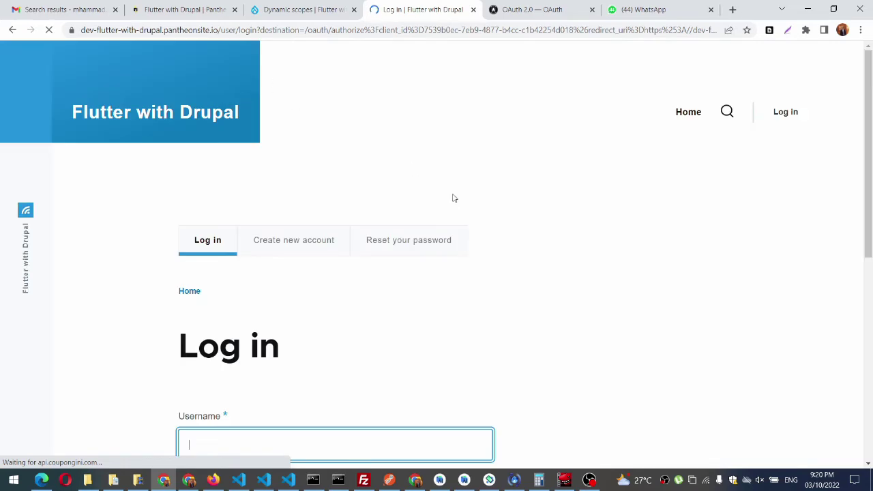
{"action": "scroll", "coordinate": [457, 201], "scroll_direction": "down", "scroll_amount": 1}
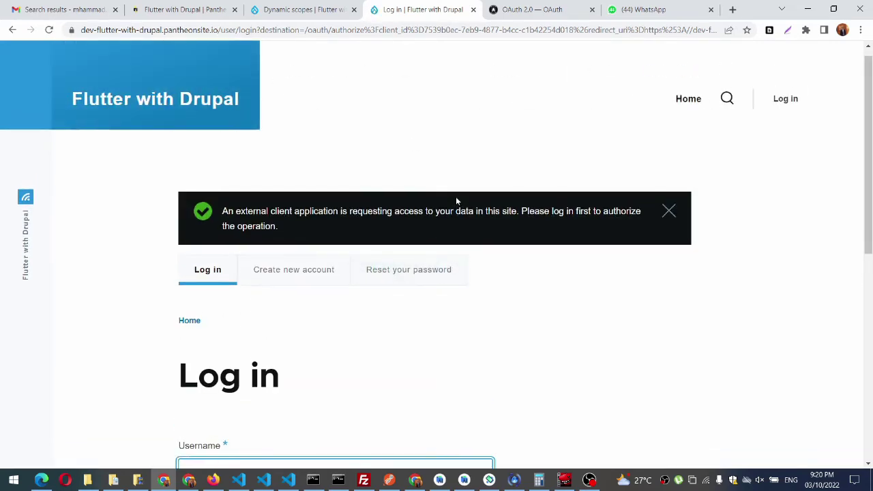
{"action": "scroll", "coordinate": [457, 201], "scroll_direction": "down", "scroll_amount": 2}
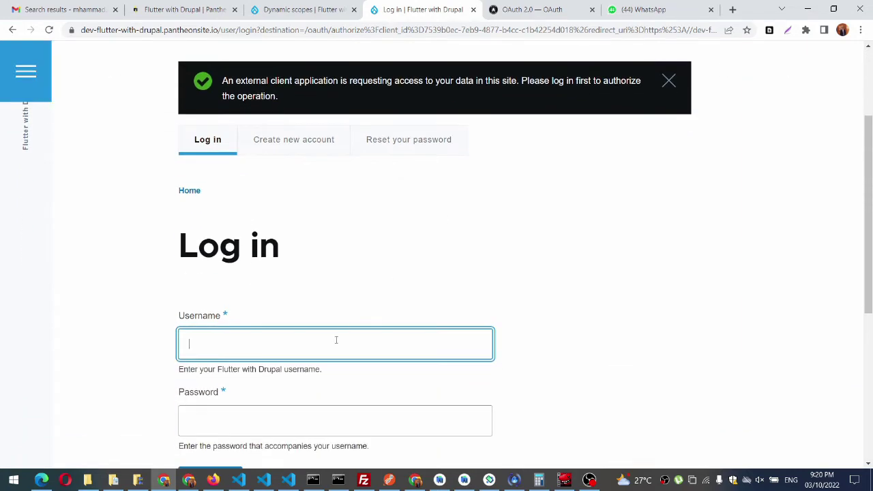
Step: Log in with the admin username and the account password
{"action": "type", "text": "admin"}
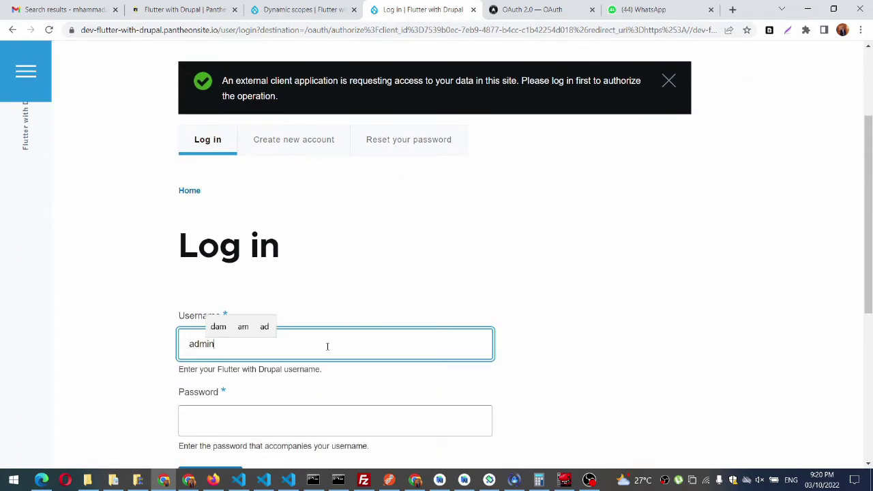
{"action": "key", "text": "Tab"}
{"action": "type", "text": "a"}
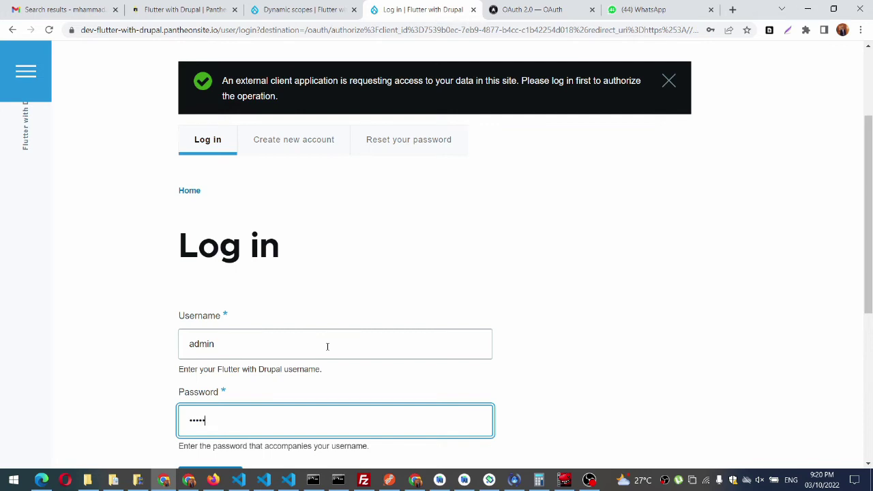
{"action": "scroll", "coordinate": [328, 347], "scroll_direction": "down", "scroll_amount": 2}
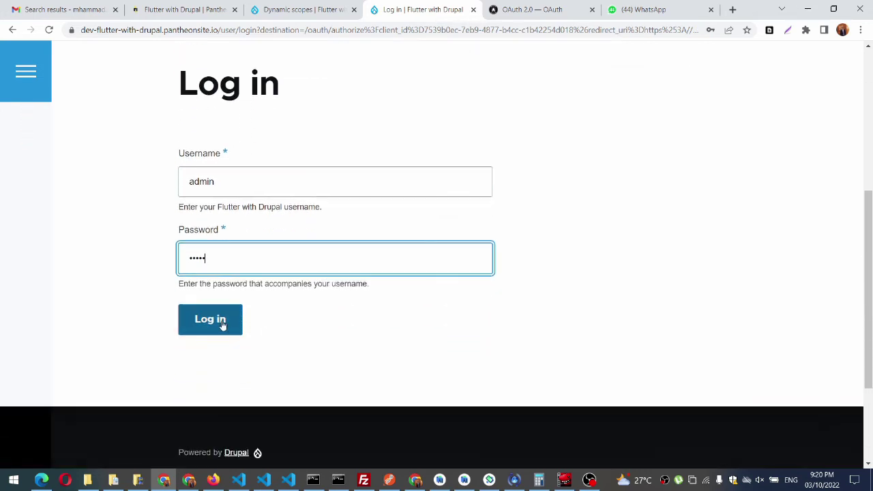
{"action": "left_click", "coordinate": [222, 325]}
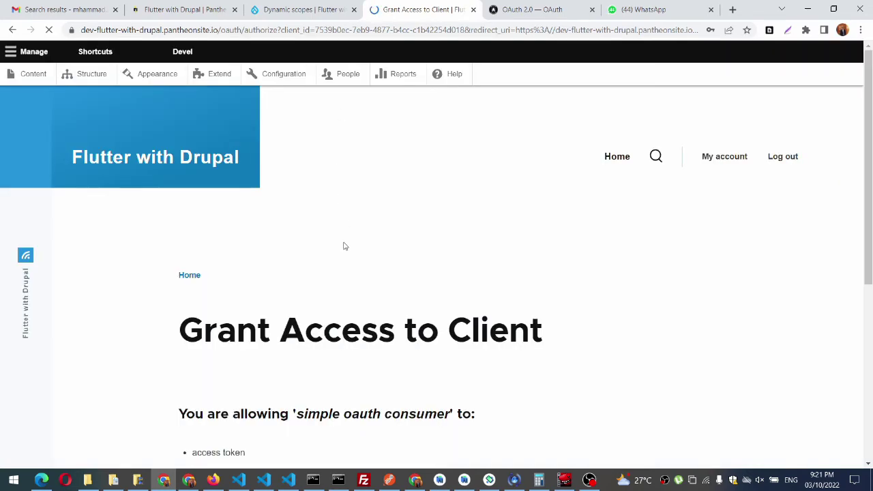
Step: Allow the simple oauth consumer's access_token request and dismiss Chrome's password prompts
{"action": "scroll", "coordinate": [339, 260], "scroll_direction": "down", "scroll_amount": 3}
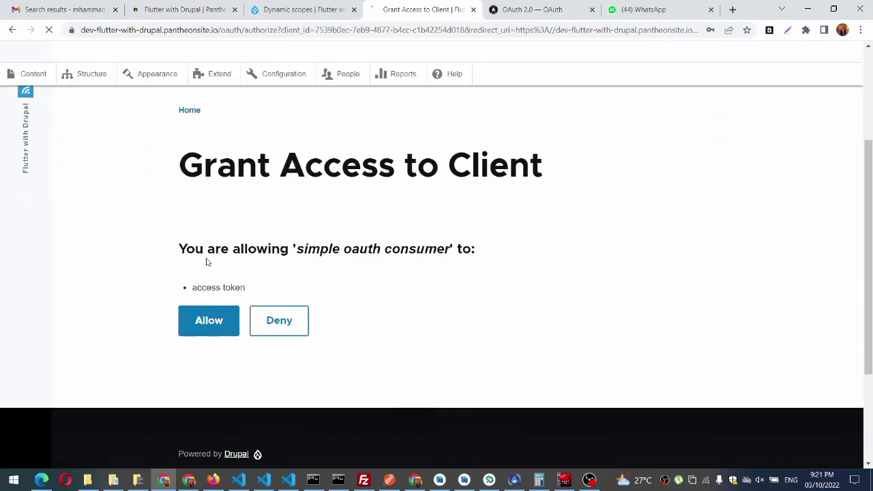
{"action": "double_click", "coordinate": [208, 287]}
{"action": "left_click_drag", "start_coordinate": [243, 288], "coordinate": [205, 288]}
{"action": "left_click", "coordinate": [202, 318]}
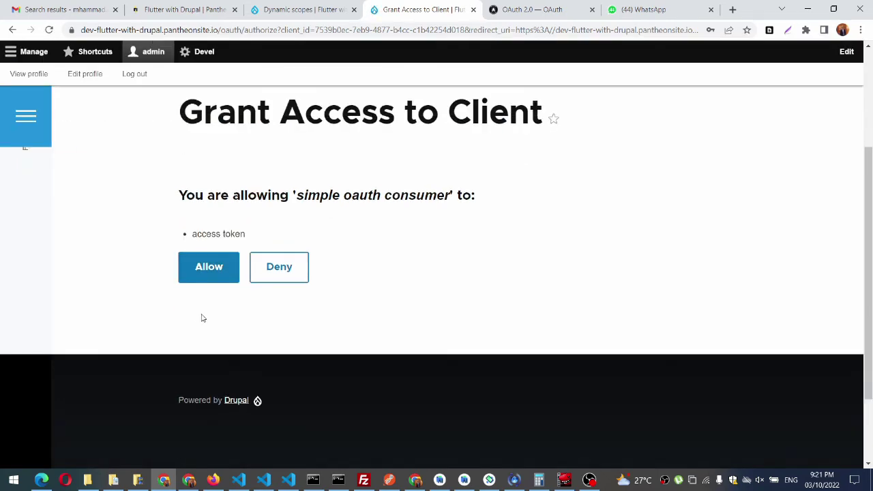
{"action": "left_click", "coordinate": [201, 282]}
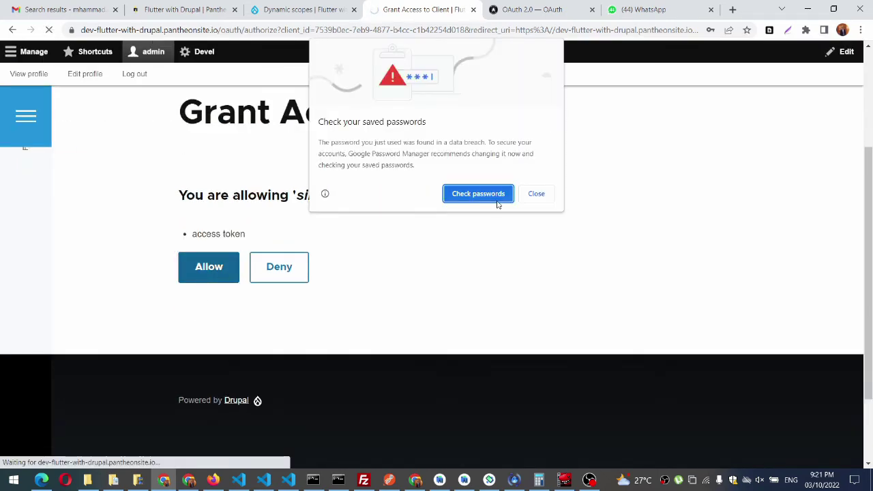
{"action": "left_click", "coordinate": [536, 194]}
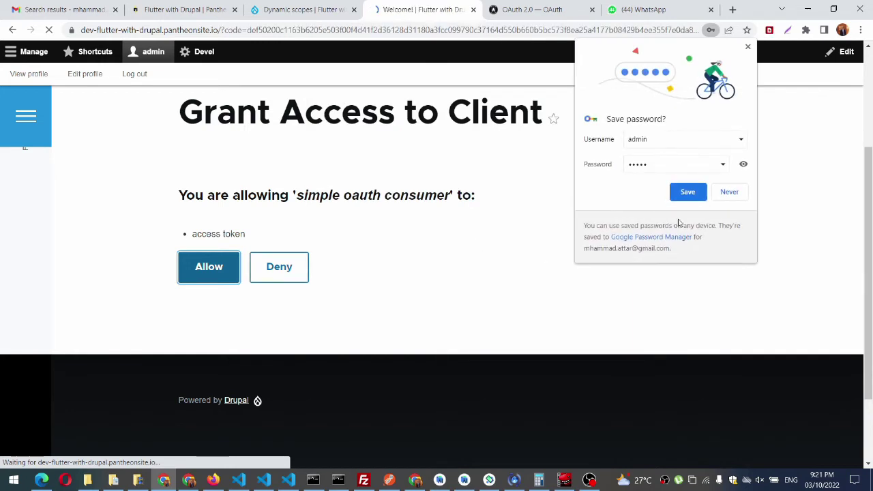
{"action": "left_click", "coordinate": [750, 50]}
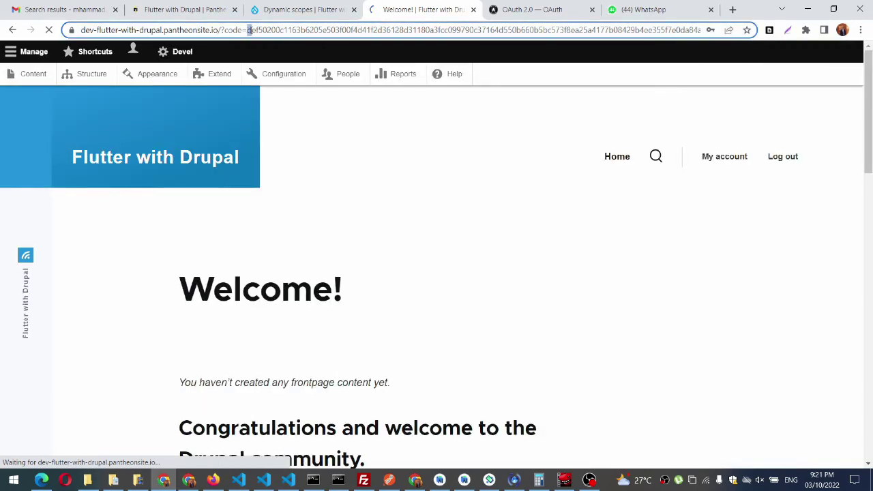
Step: Select the code value in the redirect URL up to &state, then return to Postman
{"action": "left_click_drag", "start_coordinate": [249, 30], "coordinate": [835, 51]}
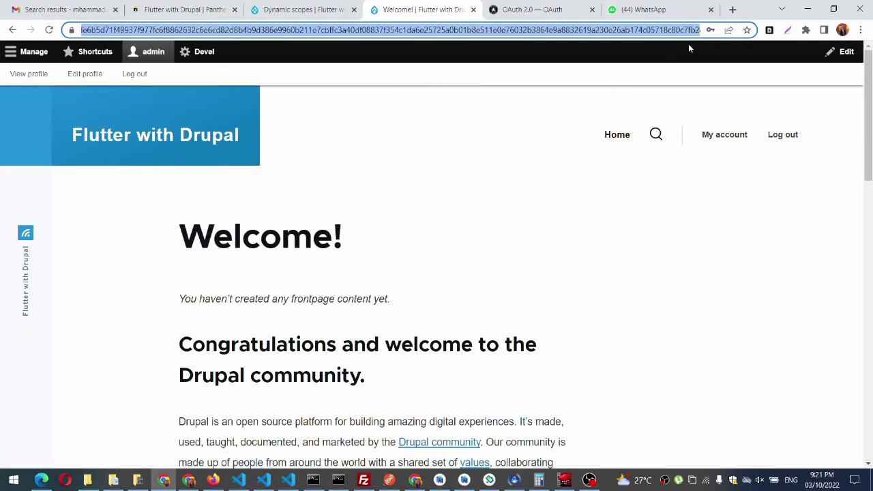
{"action": "left_click_drag", "start_coordinate": [672, 34], "coordinate": [701, 32]}
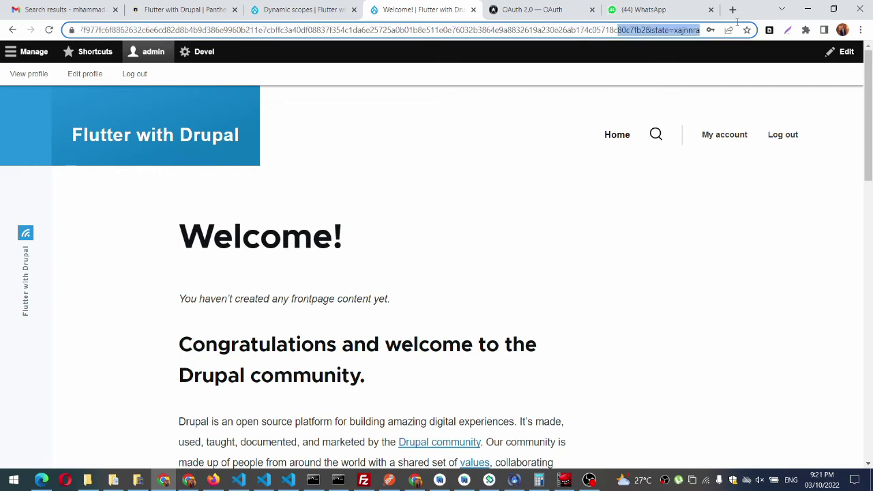
{"action": "left_click", "coordinate": [671, 30]}
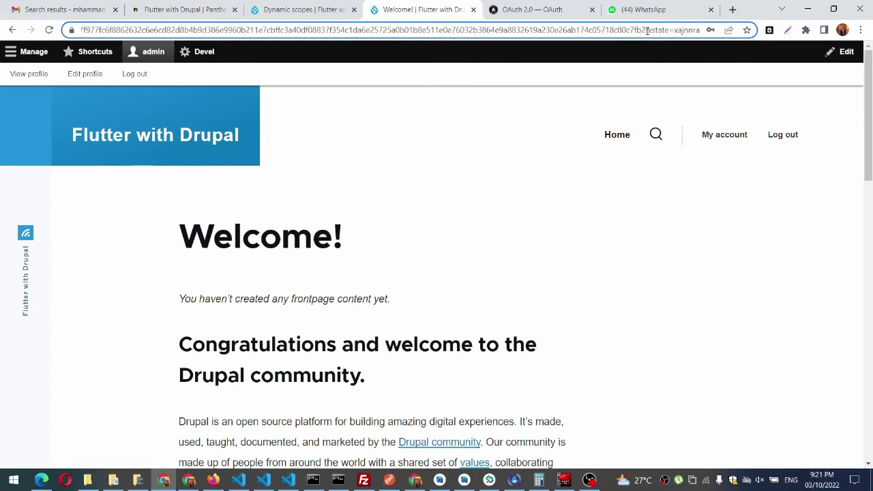
{"action": "left_click_drag", "start_coordinate": [646, 30], "coordinate": [3, 4]}
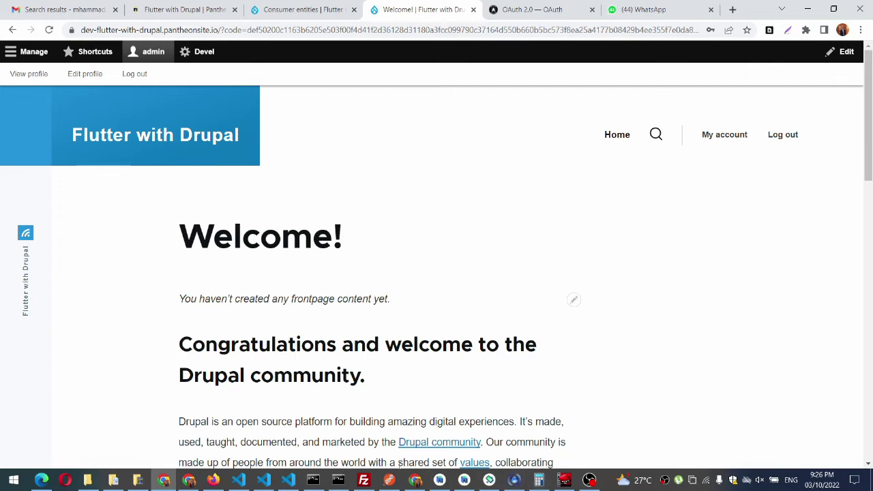
{"action": "left_click", "coordinate": [389, 480]}
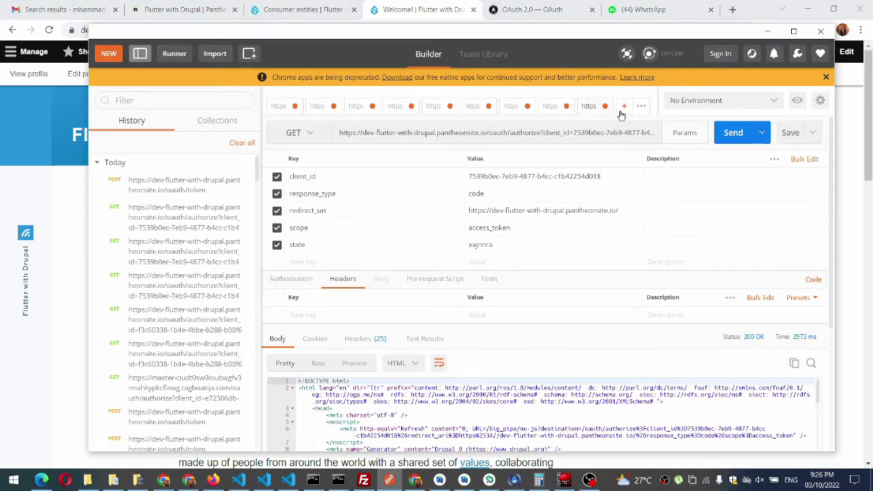
Step: Create a new POST request to the /oauth/token endpoint and open its Body
{"action": "left_click", "coordinate": [623, 107]}
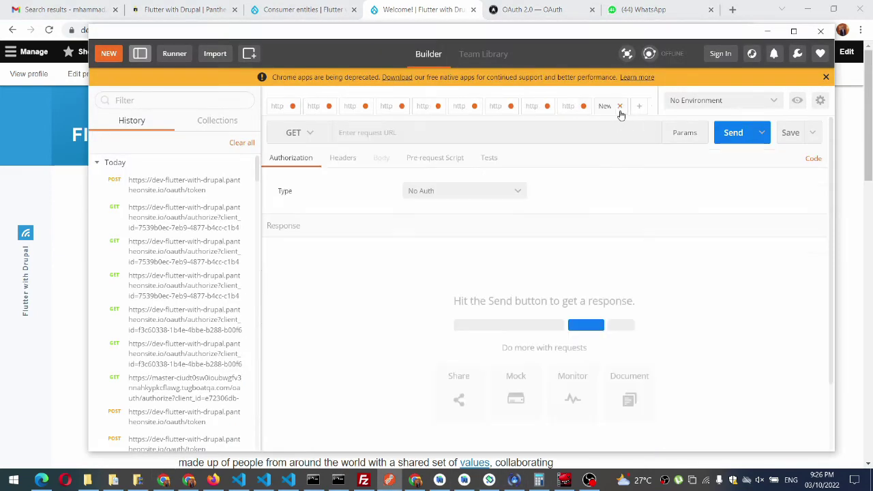
{"action": "left_click", "coordinate": [295, 134]}
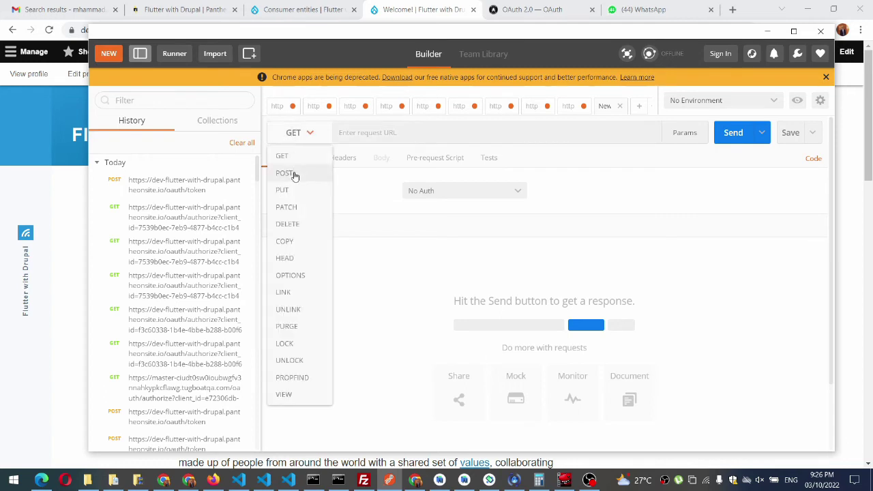
{"action": "left_click", "coordinate": [295, 174]}
{"action": "left_click", "coordinate": [390, 130]}
{"action": "key", "text": "ctrl+v"}
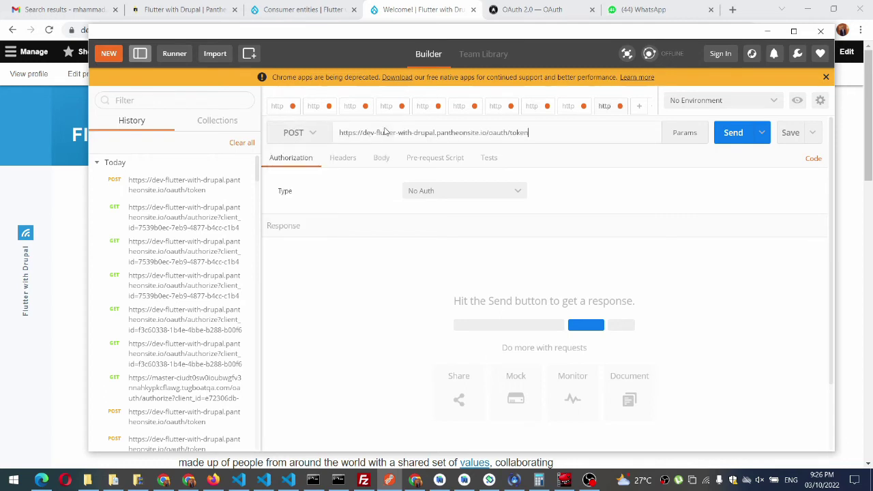
{"action": "left_click", "coordinate": [518, 136]}
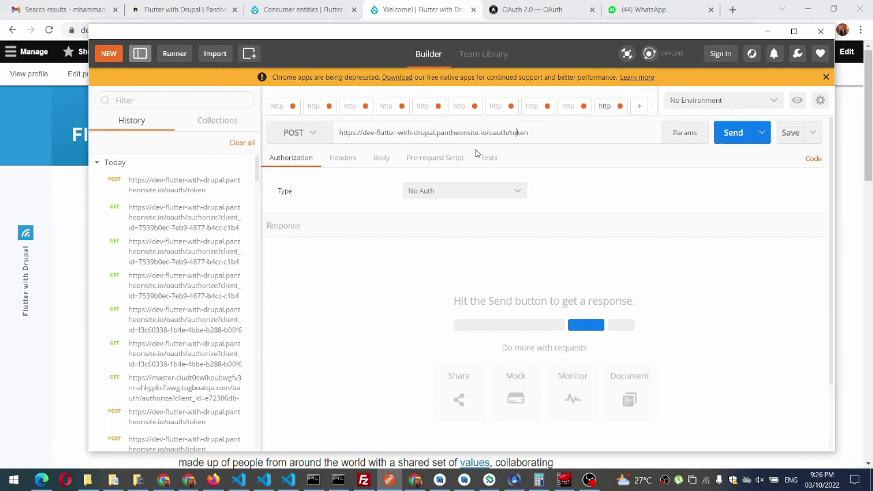
{"action": "left_click", "coordinate": [381, 158]}
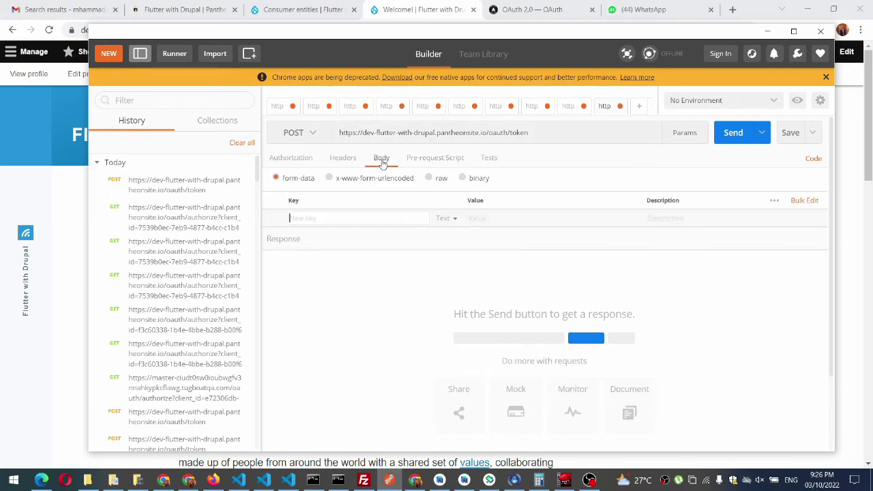
Step: Add a client_id form-data entry with the simple oauth consumer's UUID copied from Drupal
{"action": "left_click", "coordinate": [325, 219]}
{"action": "type", "text": "client_id"}
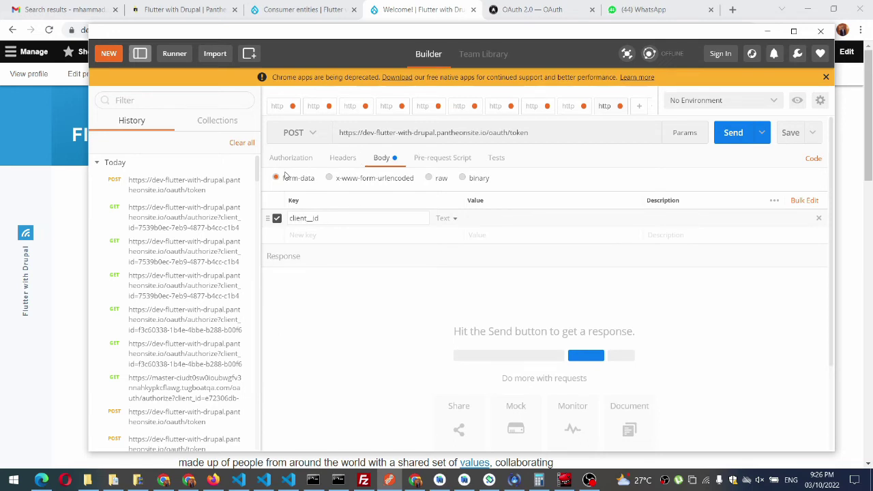
{"action": "left_click", "coordinate": [64, 196]}
{"action": "left_click", "coordinate": [323, 8]}
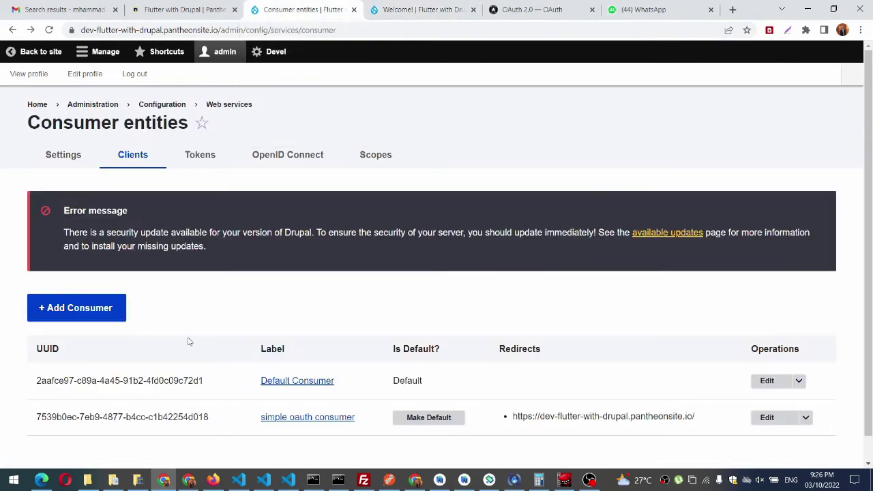
{"action": "left_click_drag", "start_coordinate": [212, 417], "coordinate": [36, 407]}
{"action": "key", "text": "ctrl+c"}
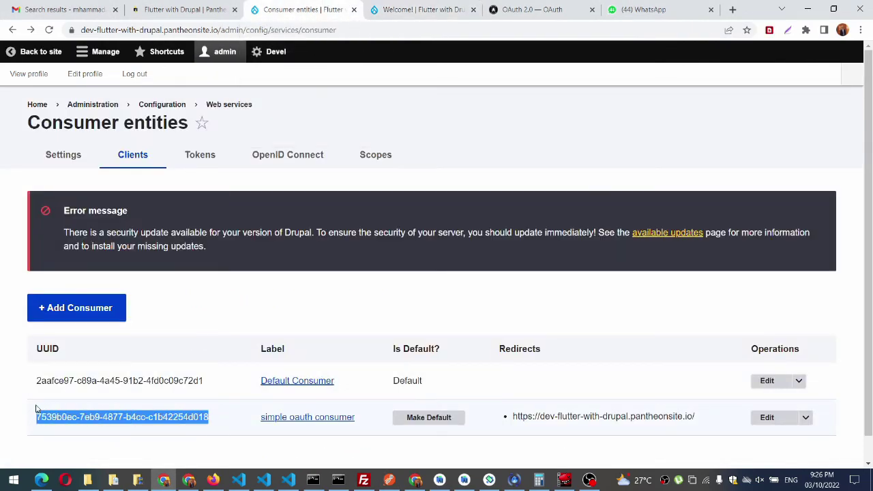
{"action": "left_click", "coordinate": [389, 479]}
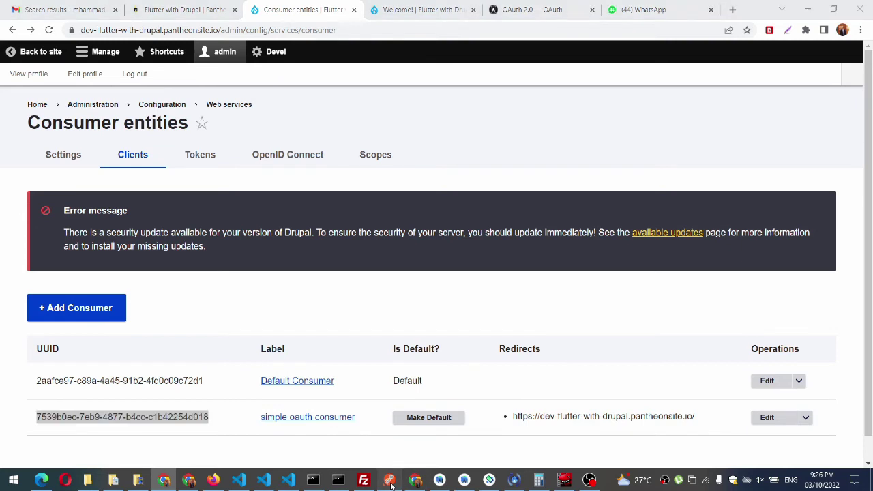
{"action": "left_click", "coordinate": [495, 221]}
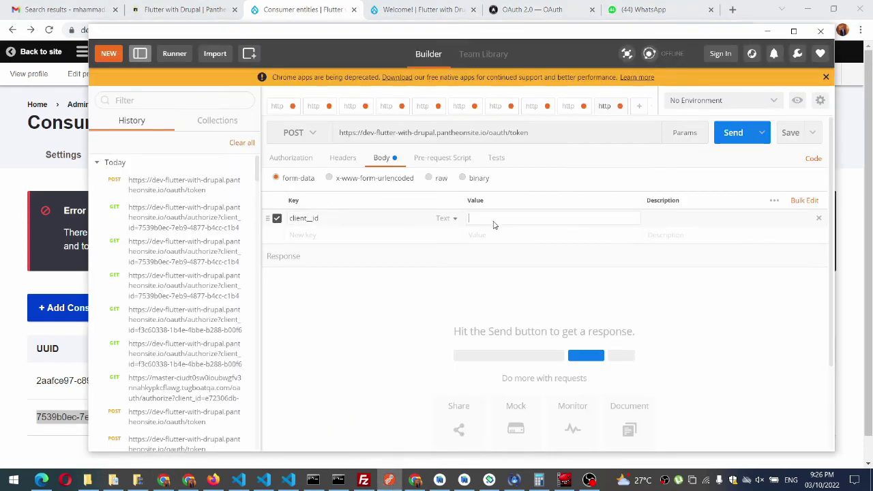
{"action": "key", "text": "ctrl+v"}
{"action": "left_click", "coordinate": [310, 221]}
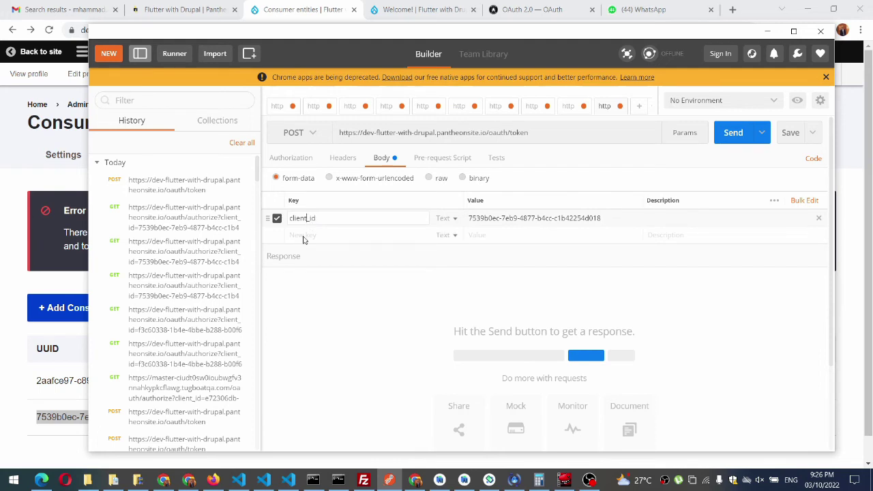
{"action": "left_click", "coordinate": [305, 235]}
{"action": "type", "text": "client_s"}
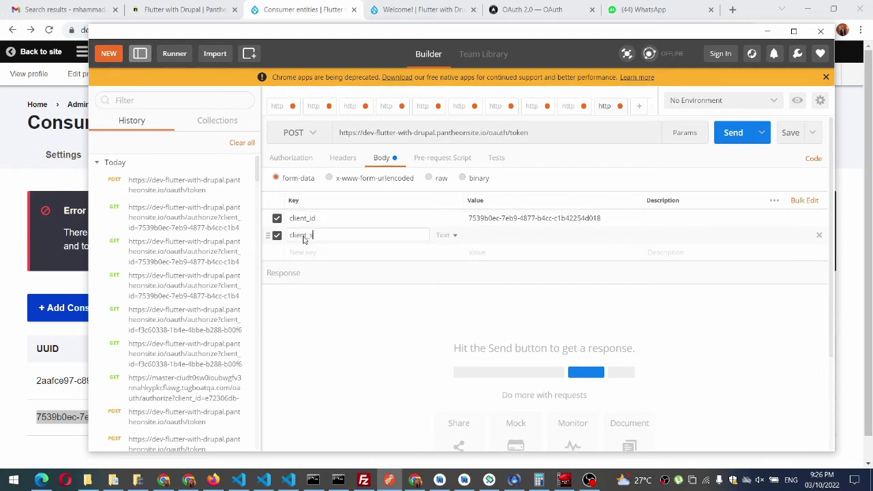
{"action": "type", "text": "ecret"}
{"action": "key", "text": "Tab"}
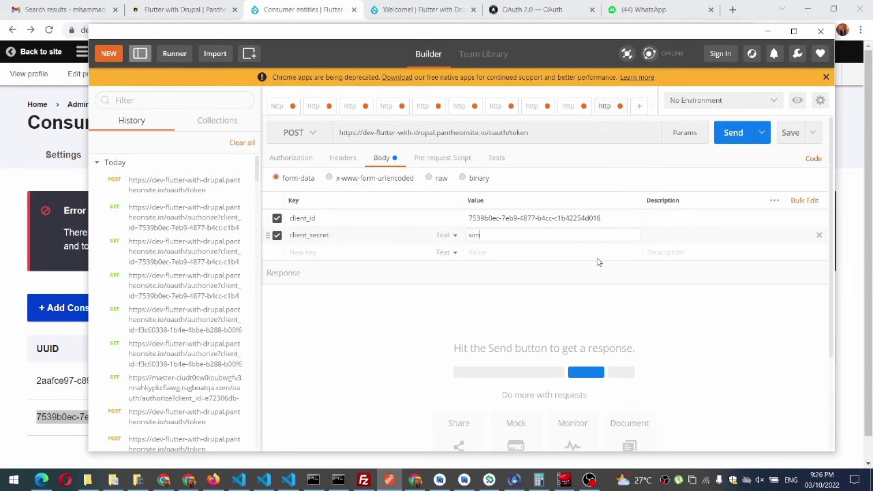
{"action": "type", "text": "simple_secret"}
{"action": "key", "text": "alt+Tab"}
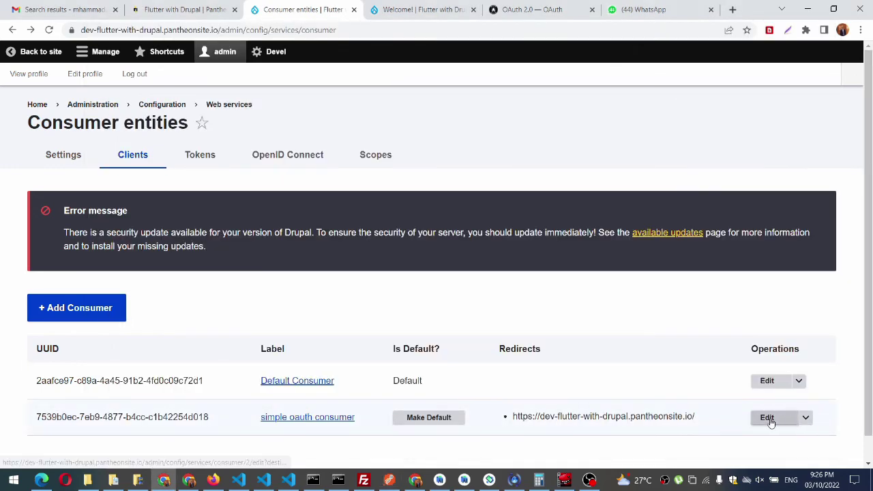
Step: Open the simple oauth consumer's edit form and go to its New Secret field
{"action": "left_click", "coordinate": [768, 419]}
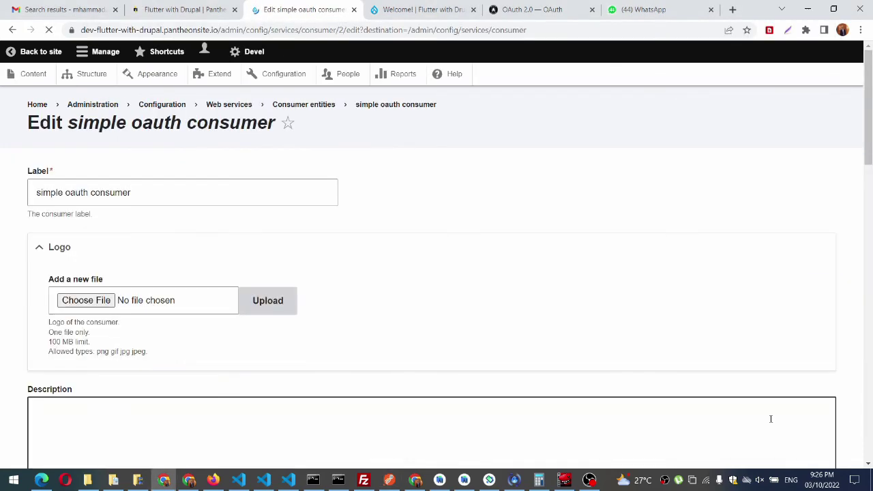
{"action": "scroll", "coordinate": [142, 264], "scroll_direction": "down", "scroll_amount": 5}
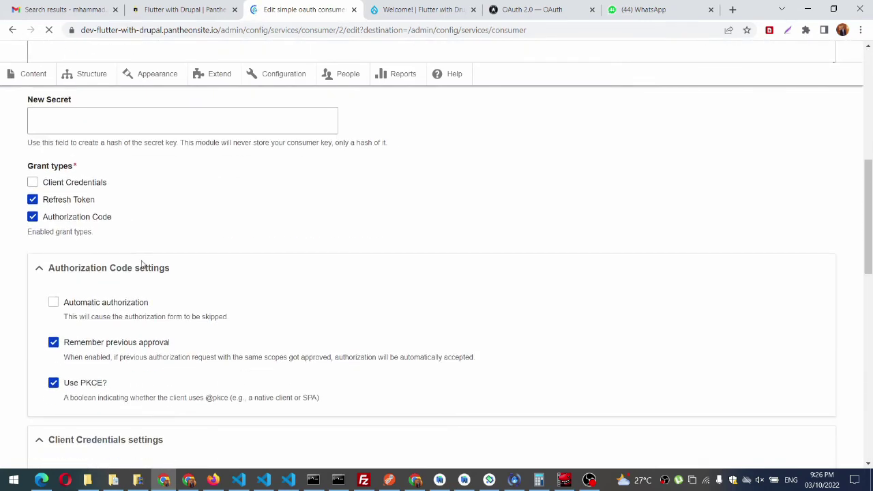
{"action": "left_click", "coordinate": [129, 180]}
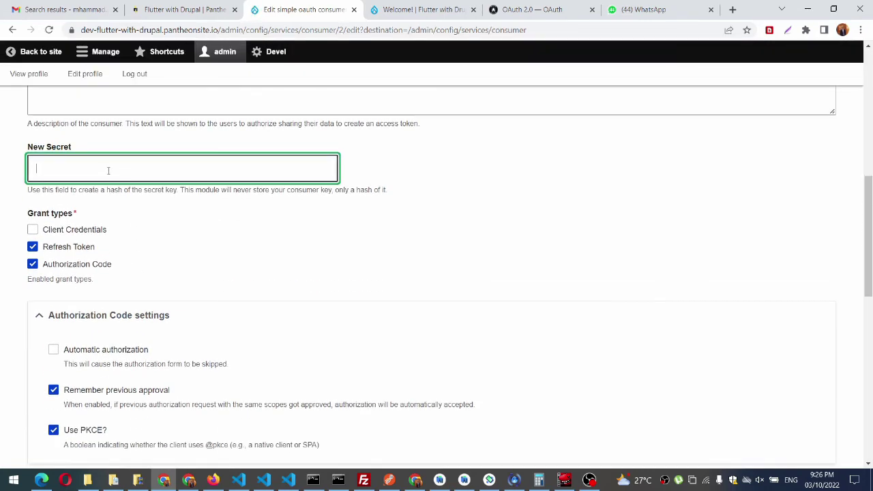
Step: In Postman, add a new 'code' key to the request body form-data
{"action": "left_click", "coordinate": [393, 481]}
{"action": "left_click", "coordinate": [345, 252]}
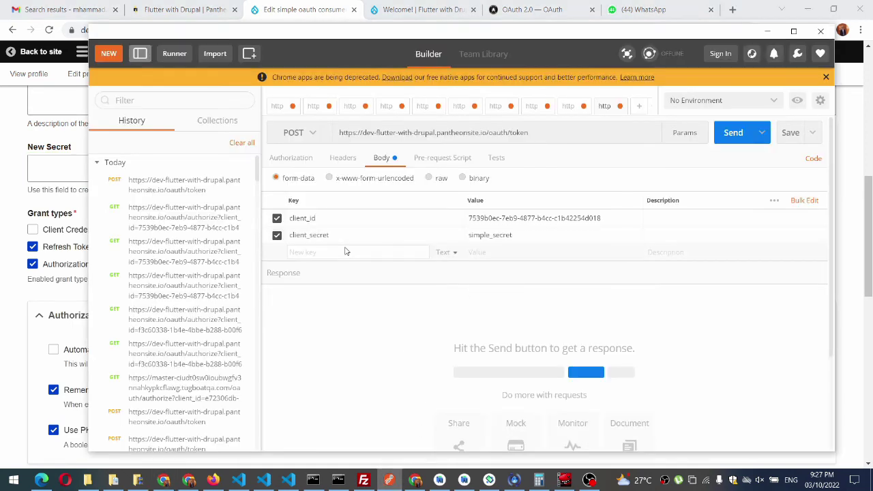
{"action": "type", "text": "code"}
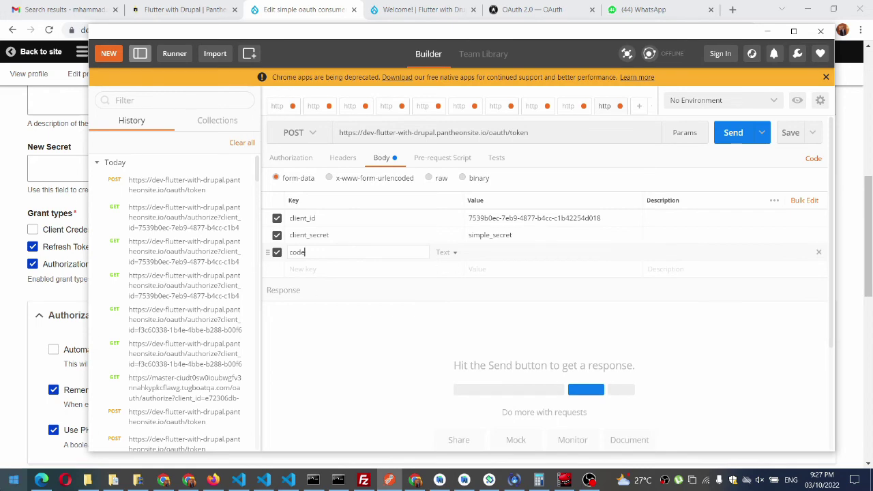
{"action": "left_click", "coordinate": [42, 479]}
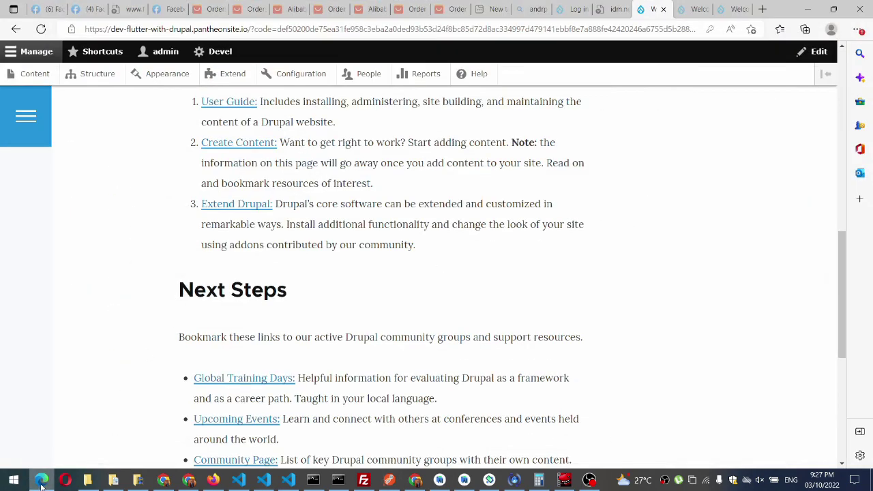
{"action": "left_click", "coordinate": [42, 480]}
{"action": "left_click", "coordinate": [2, 323]}
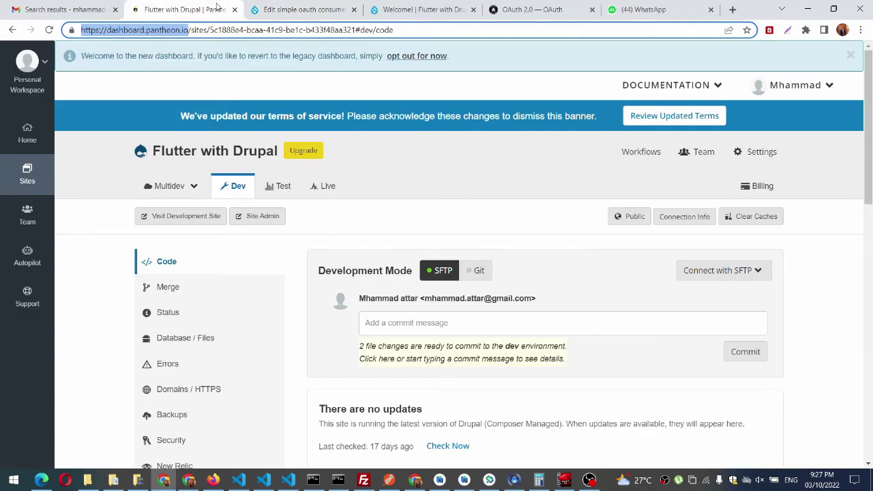
Step: Copy the authorization code from the Welcome page's address, excluding the &state parameter, into Postman's code value
{"action": "left_click", "coordinate": [204, 10]}
{"action": "left_click", "coordinate": [470, 6]}
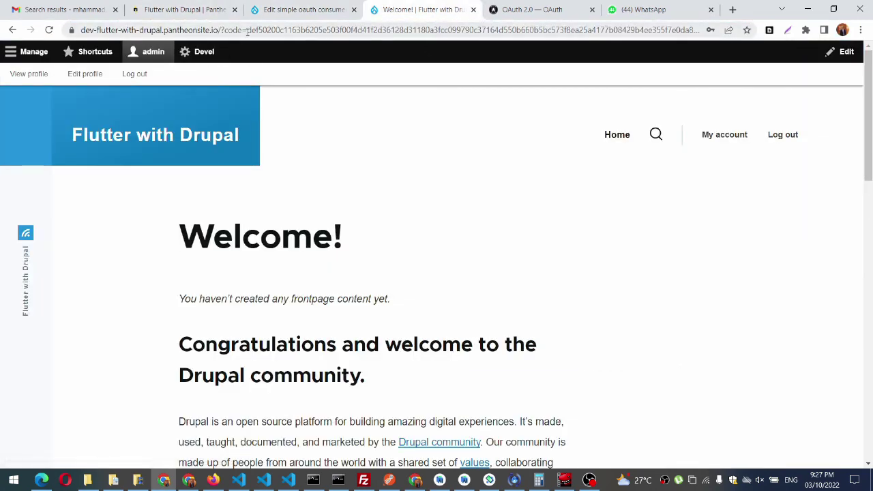
{"action": "left_click", "coordinate": [581, 30]}
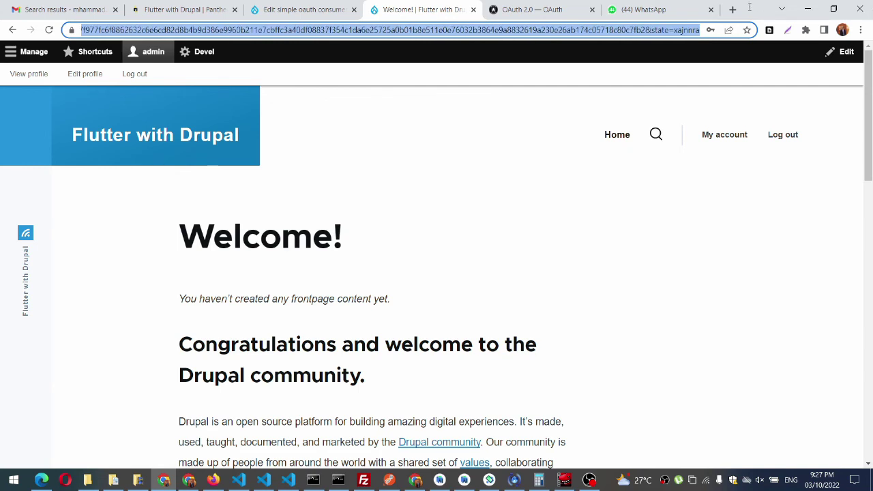
{"action": "left_click_drag", "start_coordinate": [750, 6], "coordinate": [648, 29]}
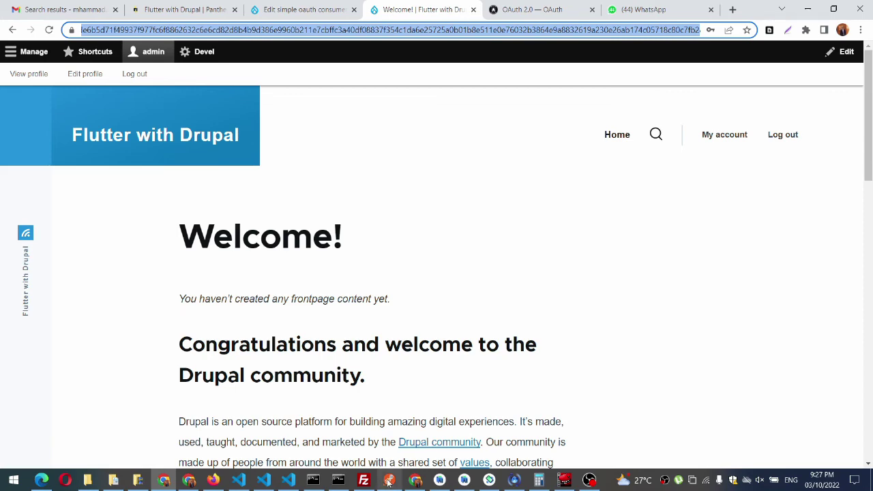
{"action": "left_click", "coordinate": [389, 482]}
{"action": "left_click", "coordinate": [488, 253]}
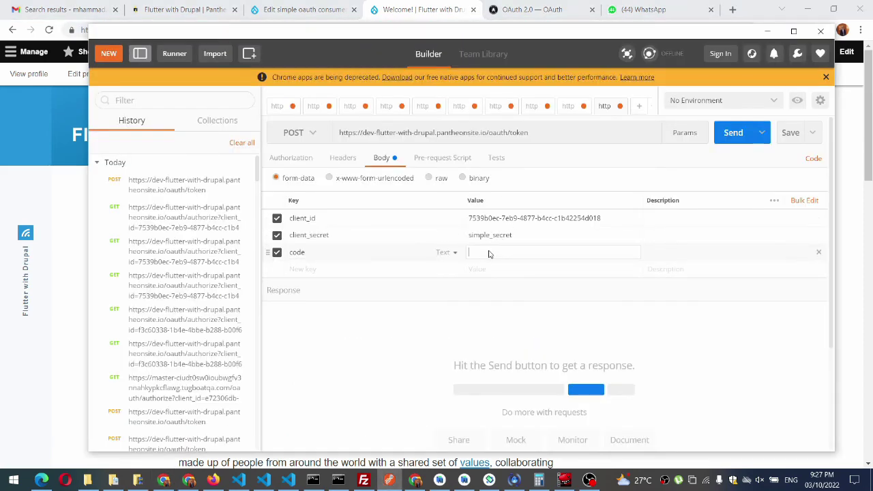
Step: Paste the code, add grant_type authorization_code, and send the token request, which returns 400
{"action": "key", "text": "ctrl+v"}
{"action": "left_click", "coordinate": [370, 275]}
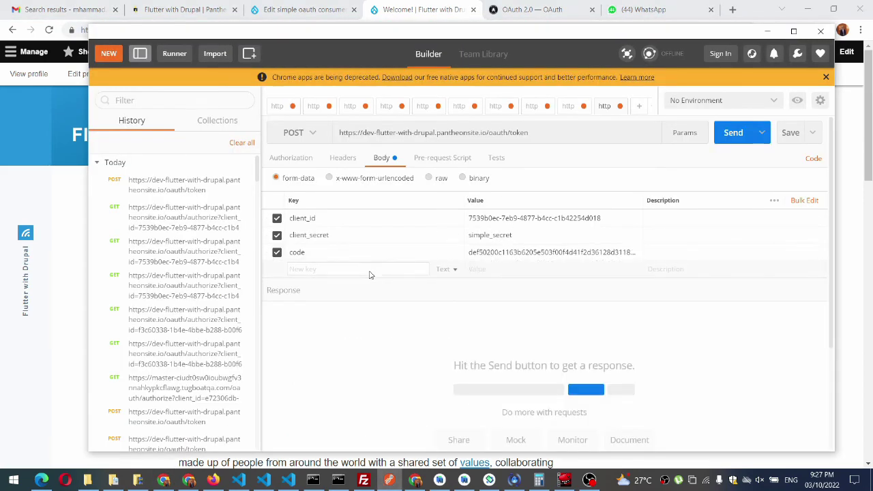
{"action": "type", "text": "grant"}
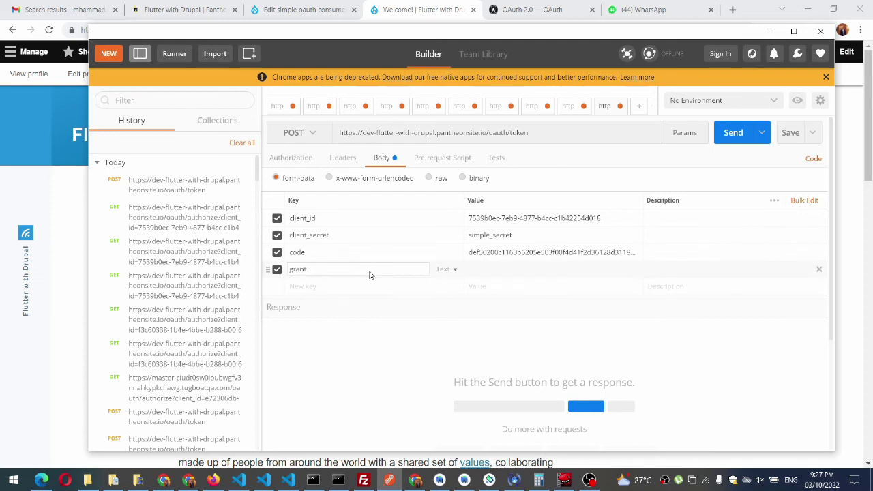
{"action": "type", "text": "_type"}
{"action": "key", "text": "Tab"}
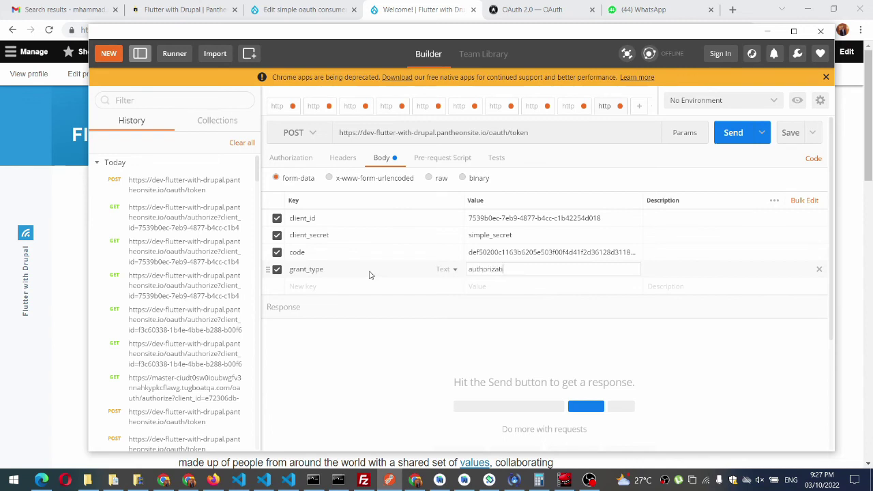
{"action": "type", "text": "authorization_code"}
{"action": "left_click", "coordinate": [733, 137]}
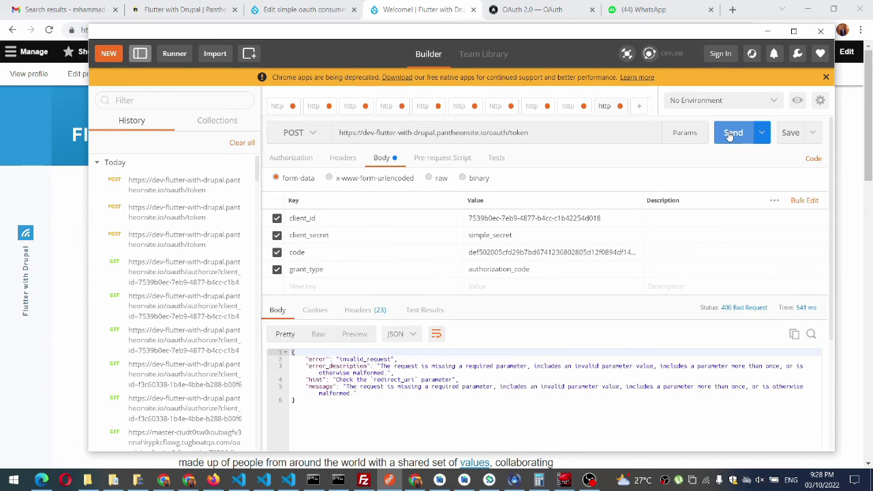
{"action": "left_click", "coordinate": [335, 287]}
{"action": "type", "text": "redire"}
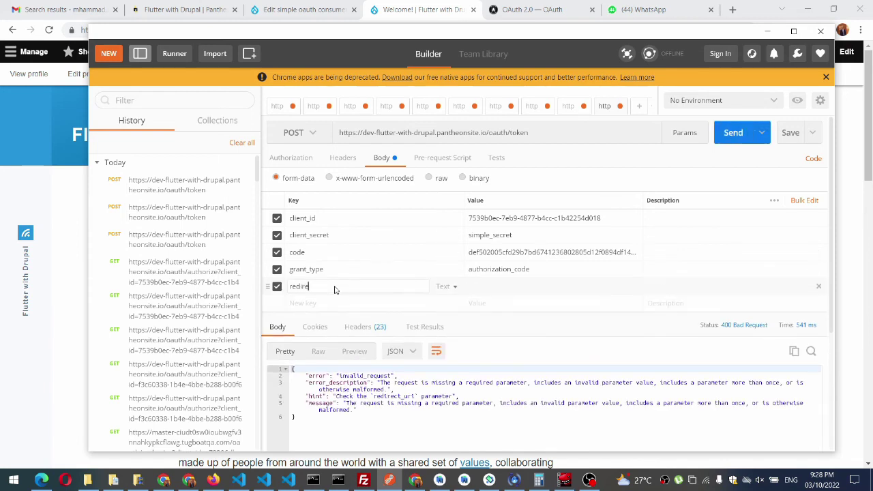
{"action": "type", "text": "ct_uri"}
{"action": "left_click_drag", "start_coordinate": [487, 136], "coordinate": [167, 137]}
{"action": "key", "text": "ctrl+c"}
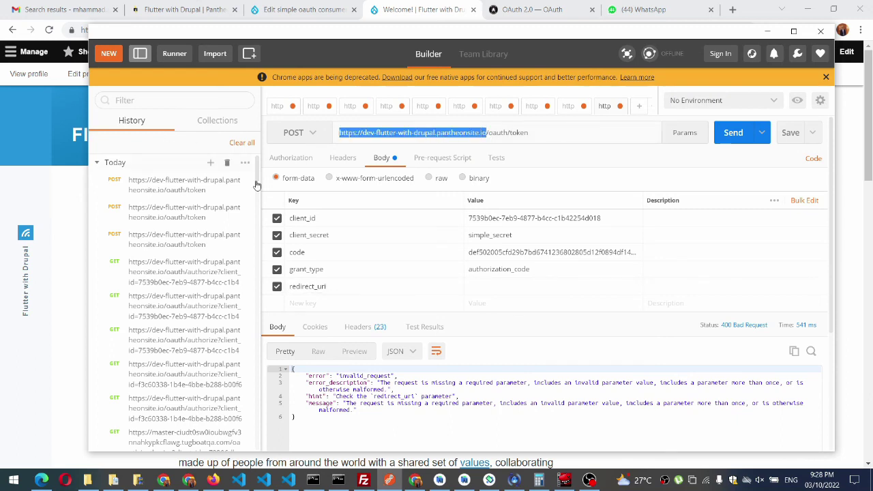
{"action": "left_click", "coordinate": [523, 287]}
{"action": "key", "text": "ctrl+v"}
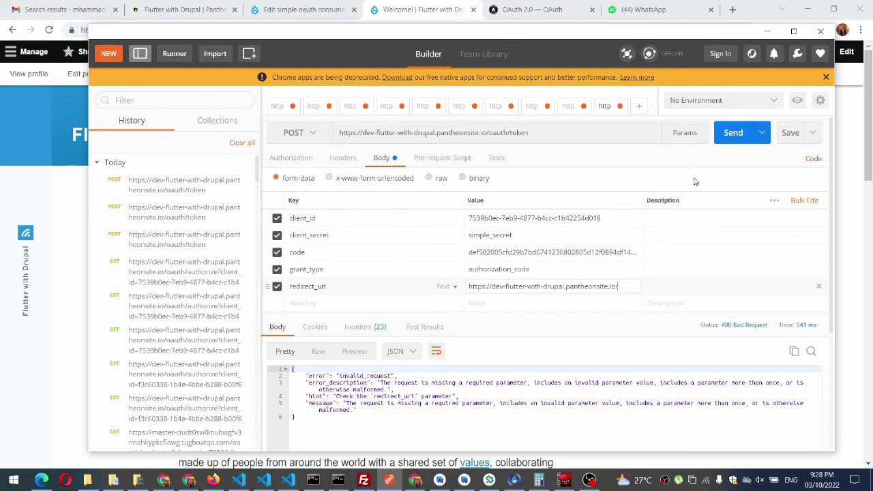
{"action": "left_click", "coordinate": [730, 134]}
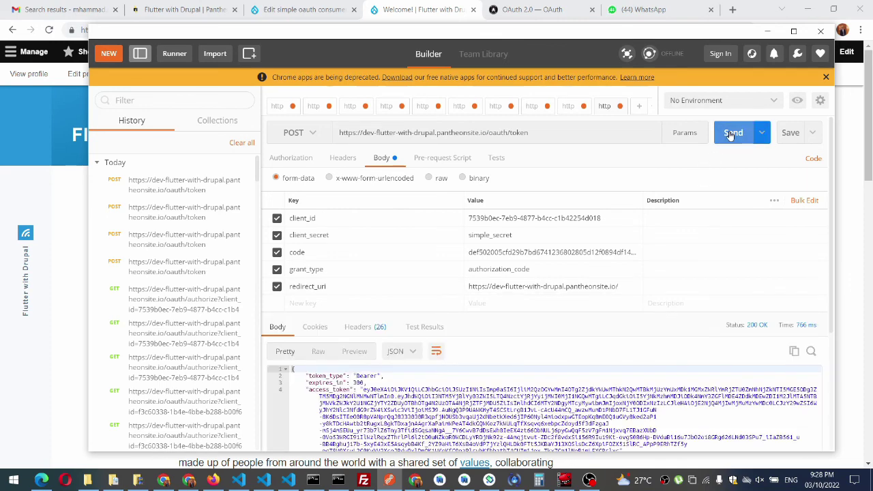
{"action": "double_click", "coordinate": [678, 36]}
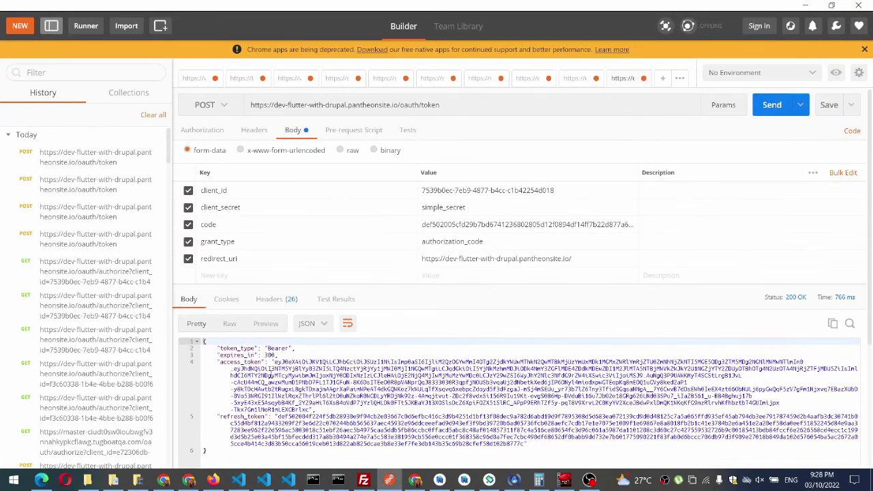